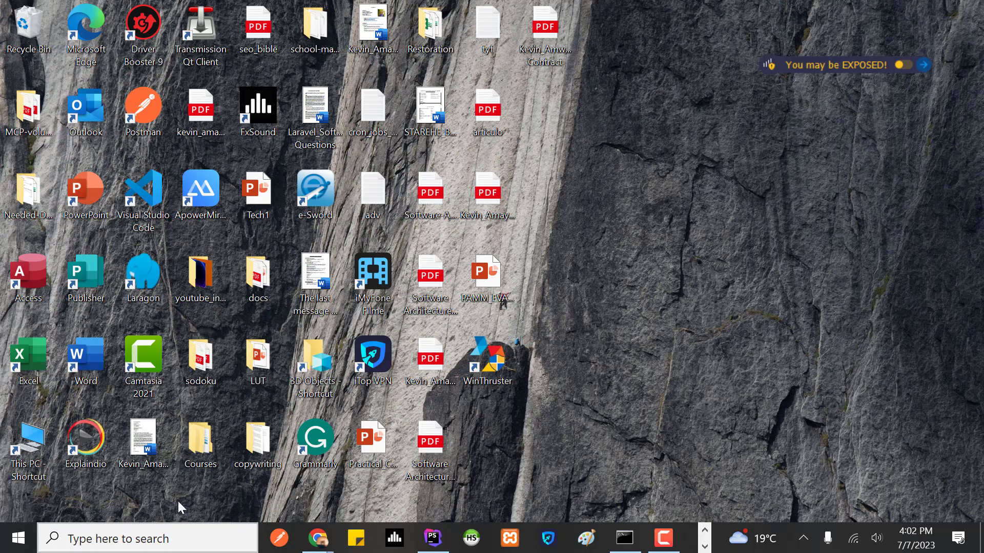
pyautogui.press('super+s')
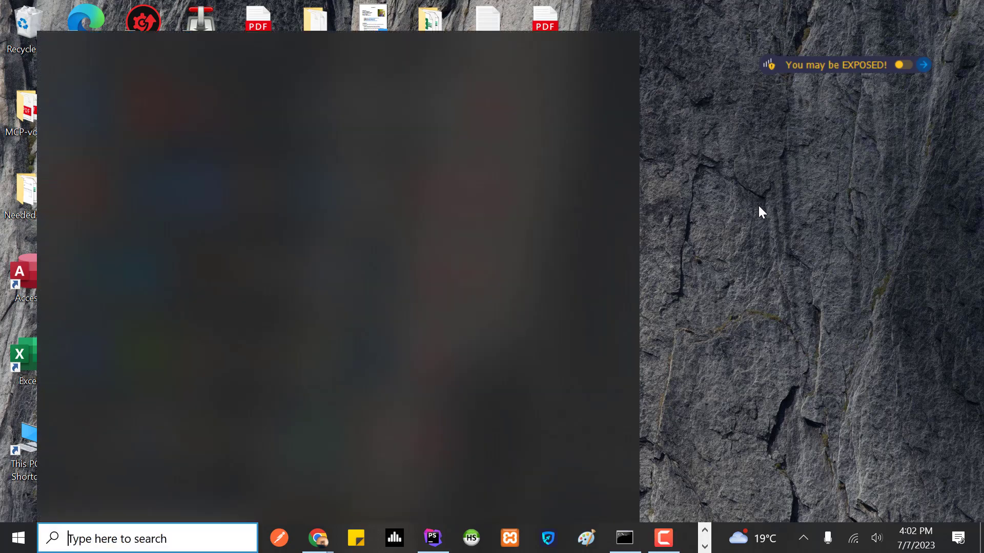
pyautogui.click(764, 170)
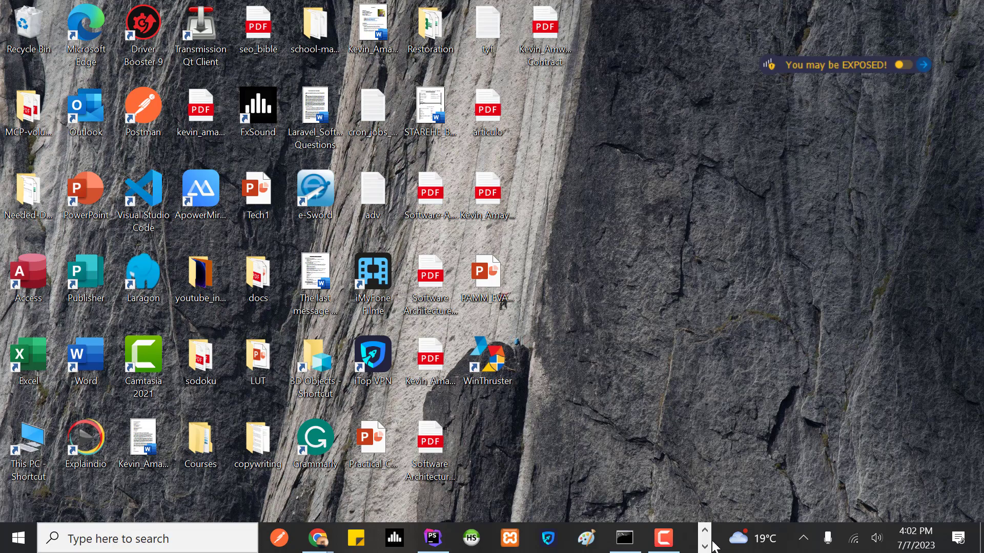
# Step: Launch the XAMPP Control Panel and move its window toward the middle of the desktop
pyautogui.click(510, 538)
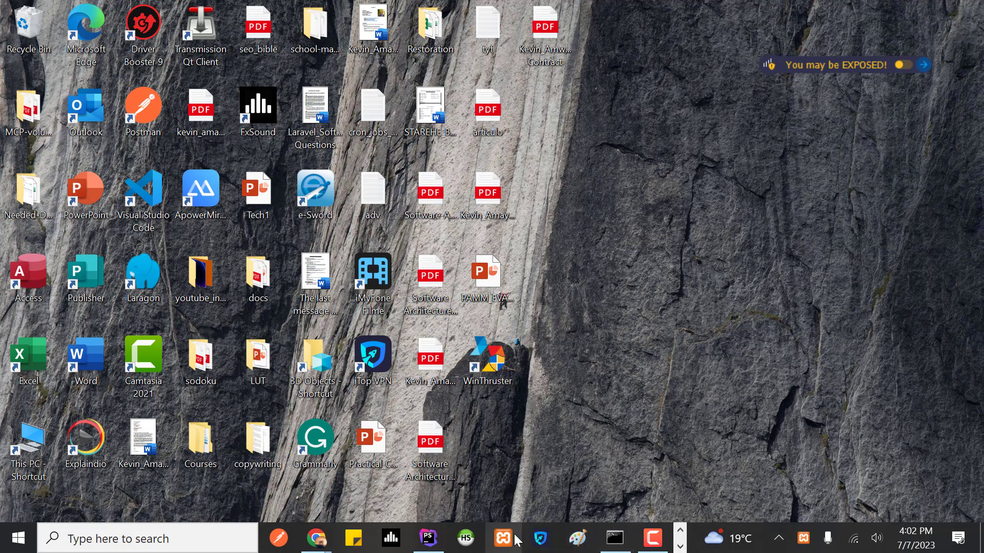
pyautogui.click(517, 539)
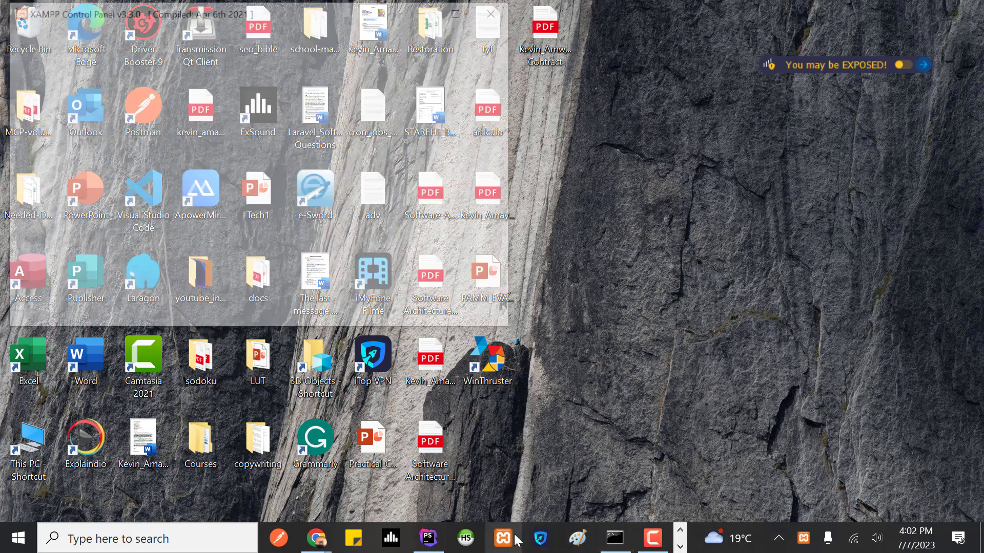
pyautogui.moveTo(333, 22); pyautogui.dragTo(528, 95)
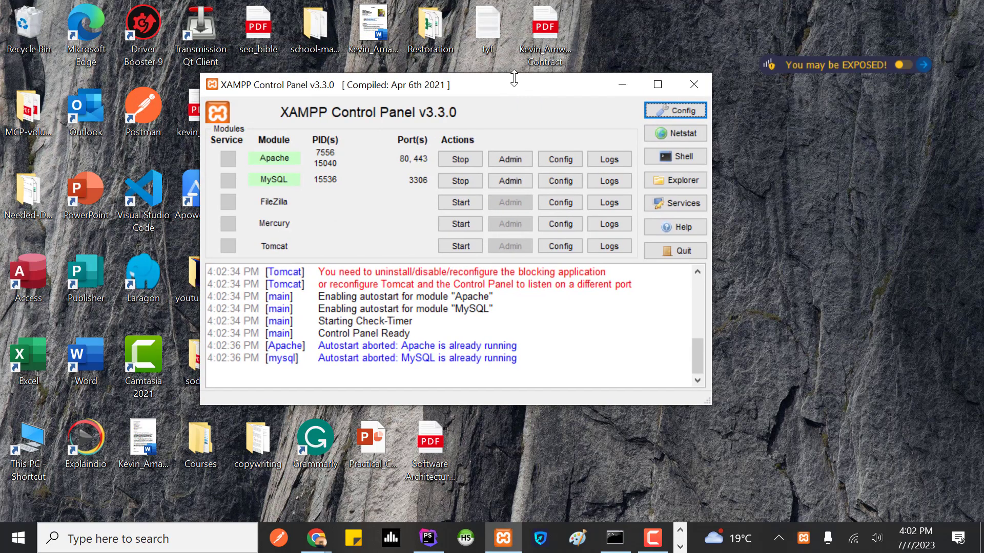
# Step: Check the autostart module settings in the XAMPP configuration, and close the configuration and the control panel without changes
pyautogui.click(686, 135)
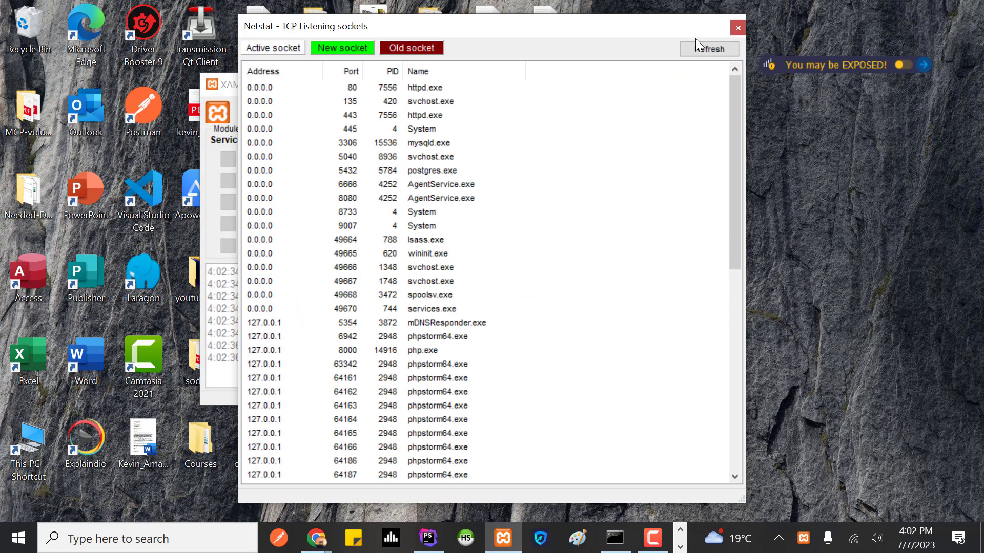
pyautogui.click(738, 27)
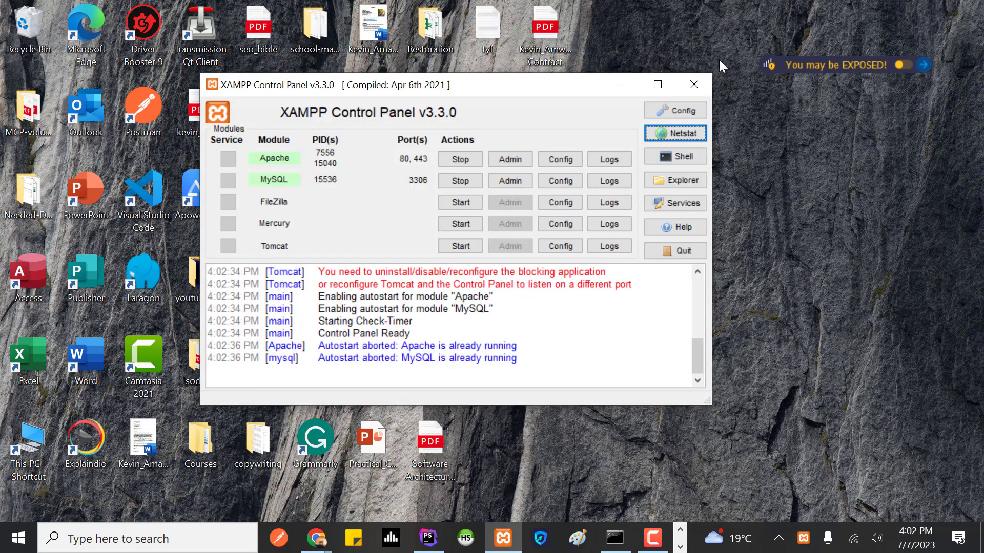
pyautogui.click(688, 111)
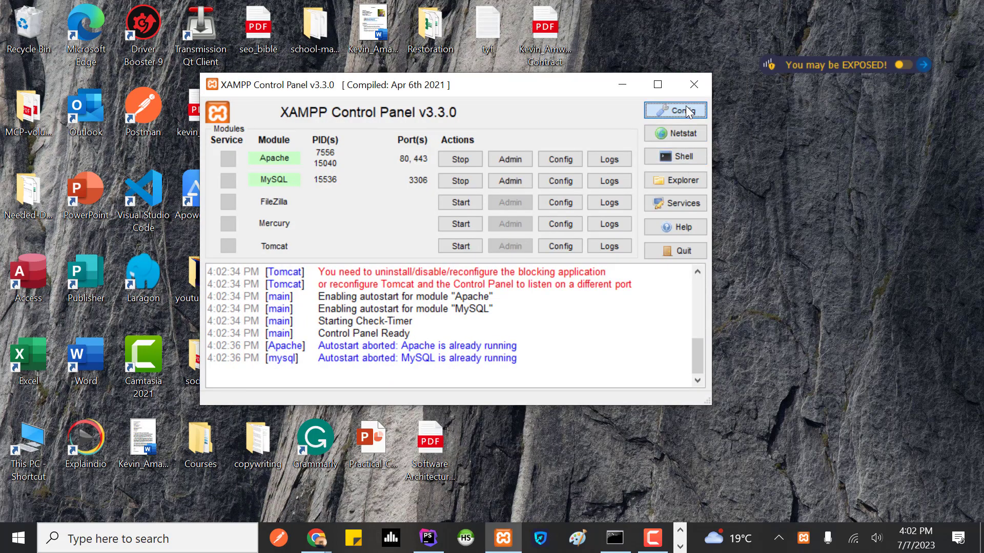
pyautogui.click(504, 177)
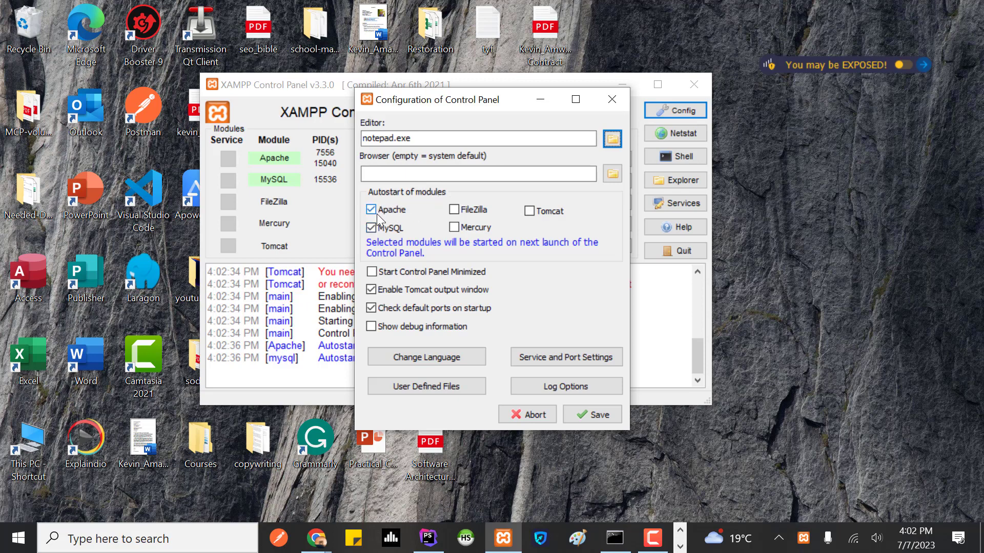
pyautogui.click(612, 99)
pyautogui.click(693, 84)
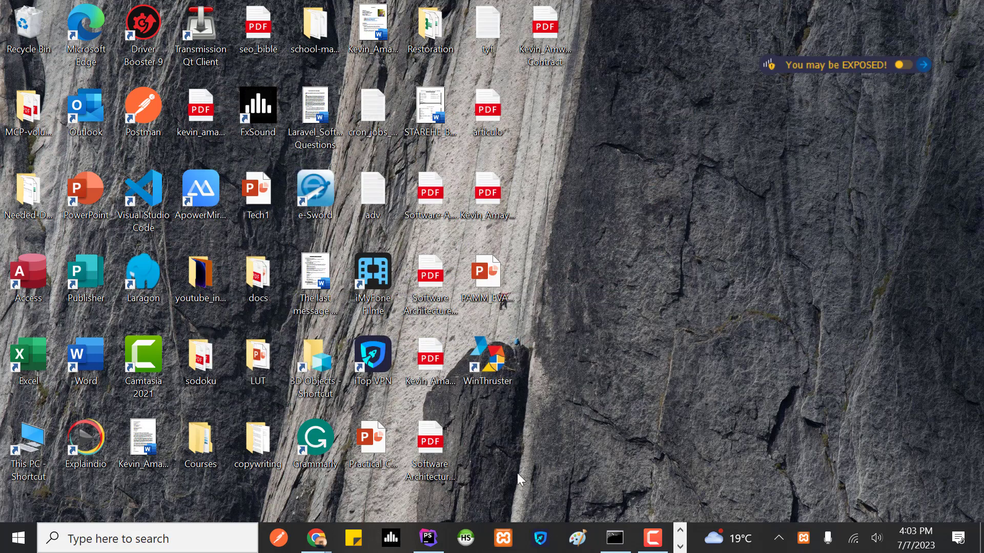
# Step: Relaunch the XAMPP Control Panel and move its window to the empty area of the desktop
pyautogui.click(505, 539)
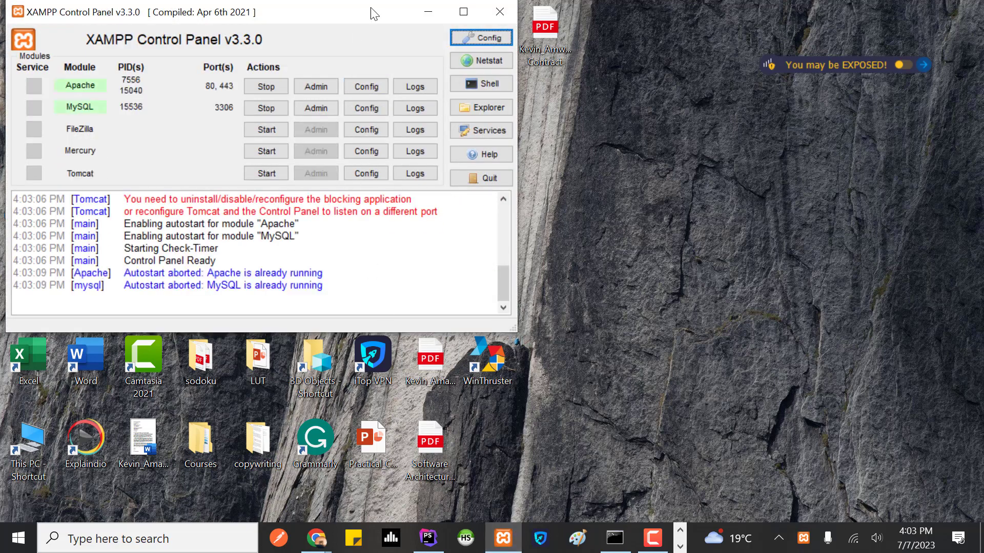
pyautogui.moveTo(370, 7); pyautogui.dragTo(573, 97)
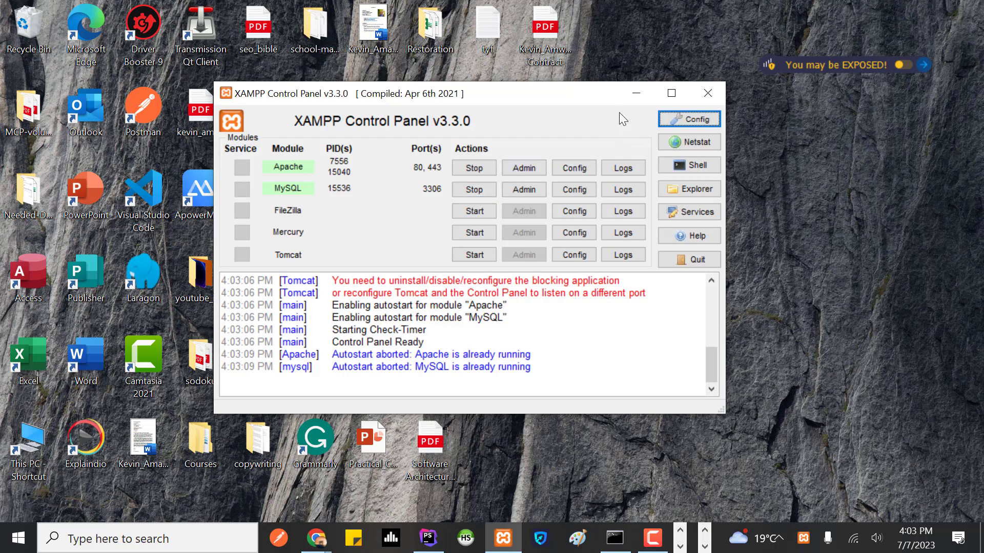
pyautogui.moveTo(576, 96); pyautogui.dragTo(615, 172)
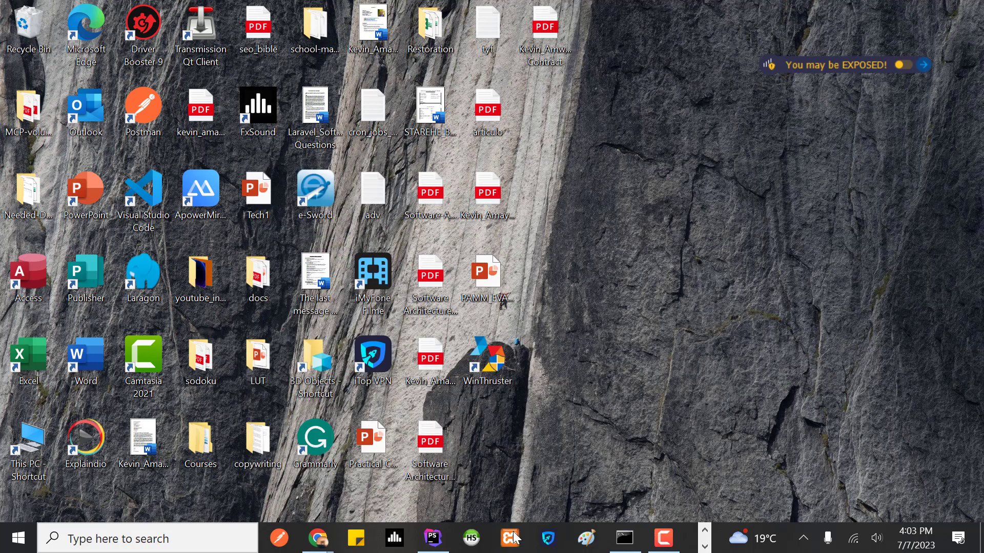
pyautogui.click(514, 536)
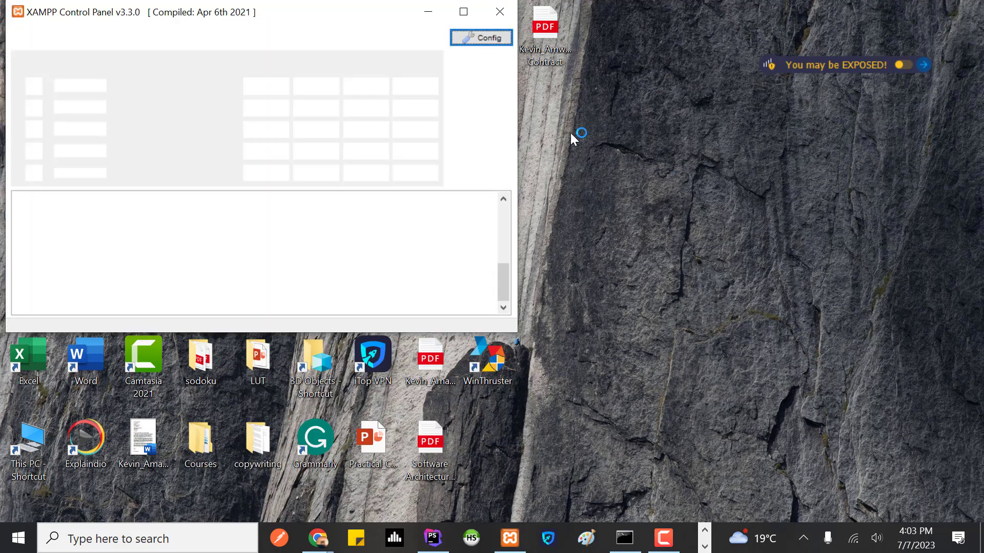
pyautogui.moveTo(364, 24); pyautogui.dragTo(749, 113)
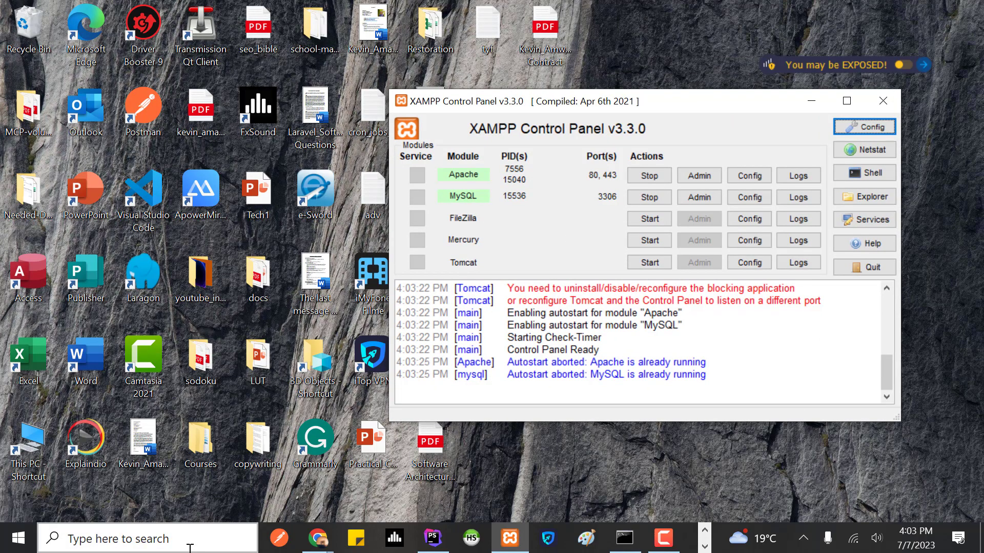
# Step: Open the Windows Startup folder by running shell:startup, and arrange its window beside the XAMPP Control Panel
pyautogui.press('super+r')
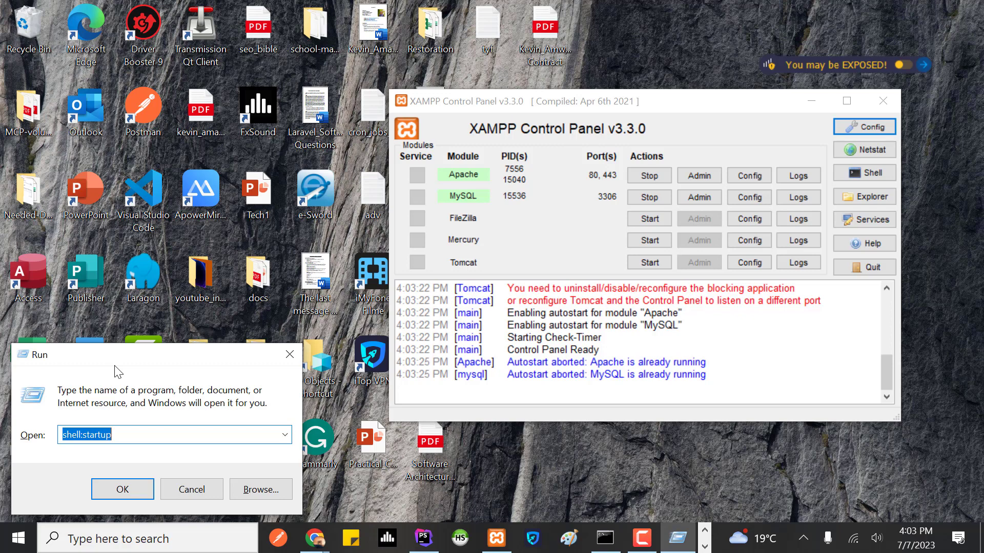
pyautogui.click(76, 436)
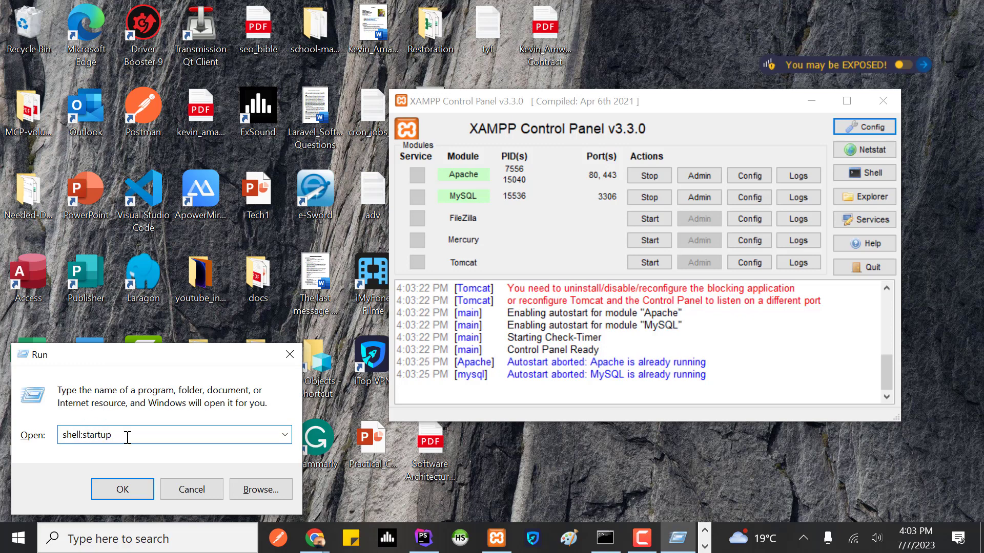
pyautogui.click(120, 492)
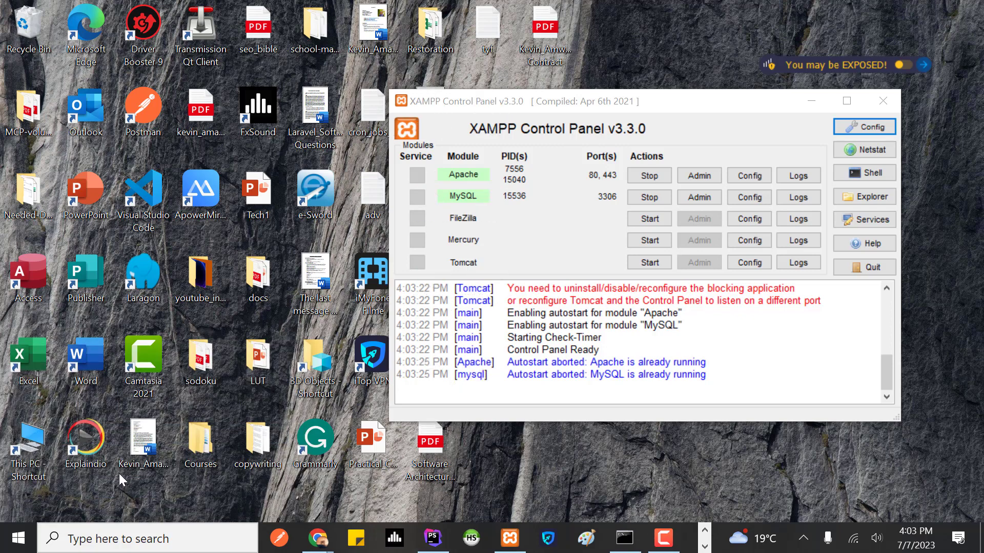
pyautogui.moveTo(529, 109); pyautogui.dragTo(360, 90)
pyautogui.moveTo(666, 100); pyautogui.dragTo(736, 131)
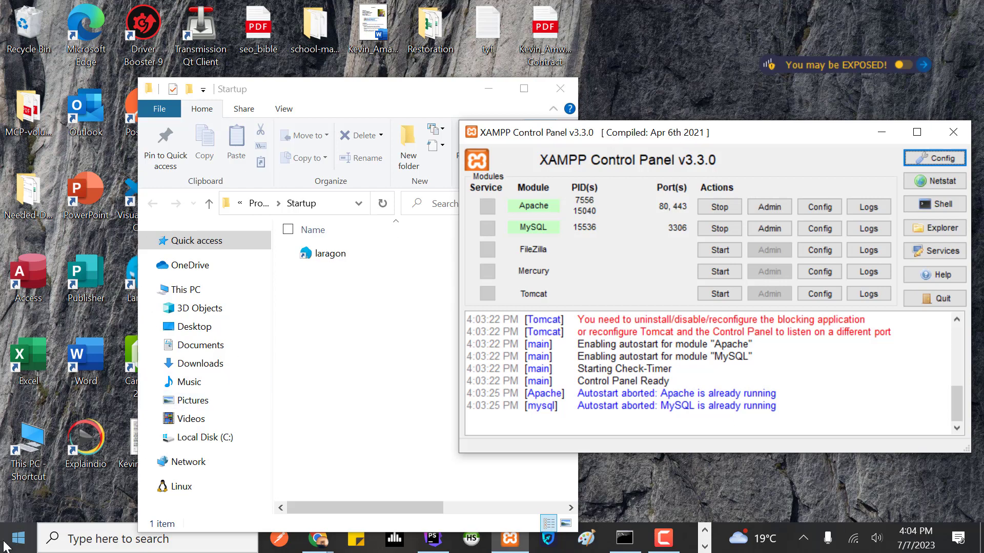
# Step: Bring the Startup folder window back to the front and maximize it
pyautogui.click(705, 532)
pyautogui.click(518, 547)
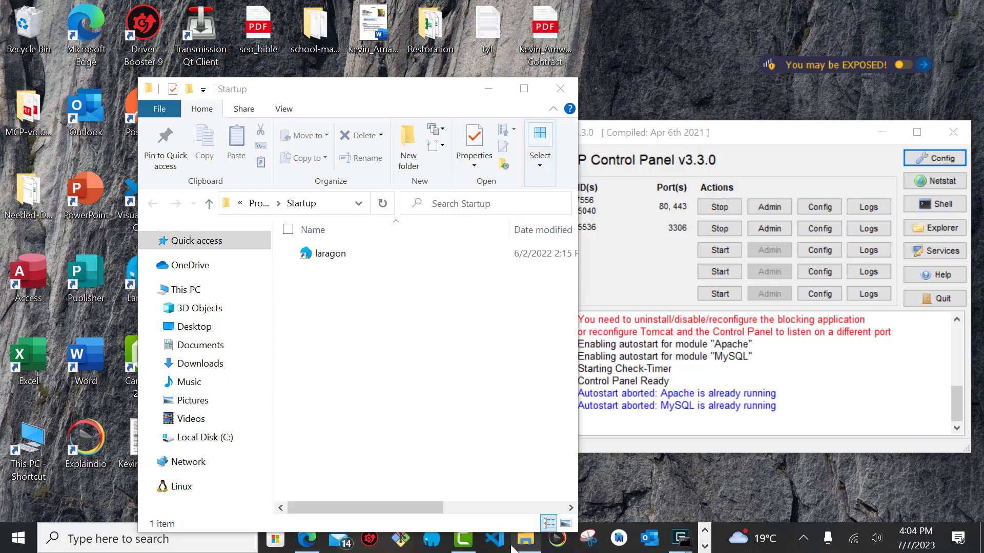
pyautogui.click(525, 544)
pyautogui.click(527, 544)
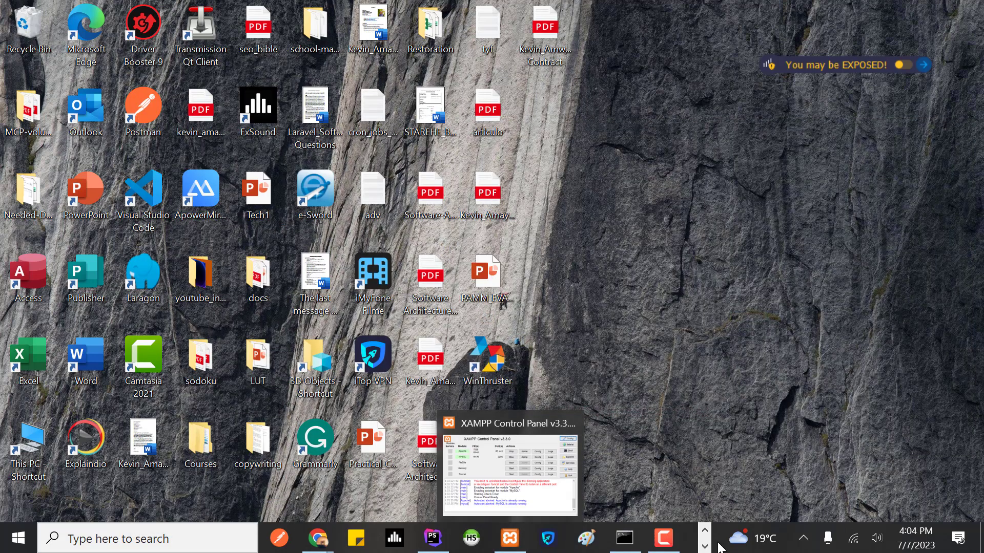
pyautogui.click(533, 544)
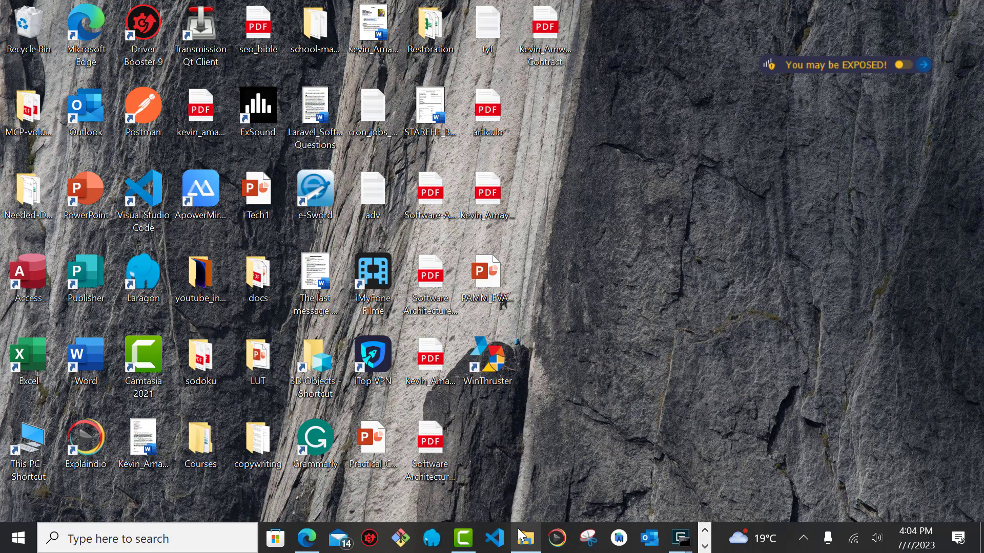
pyautogui.click(524, 89)
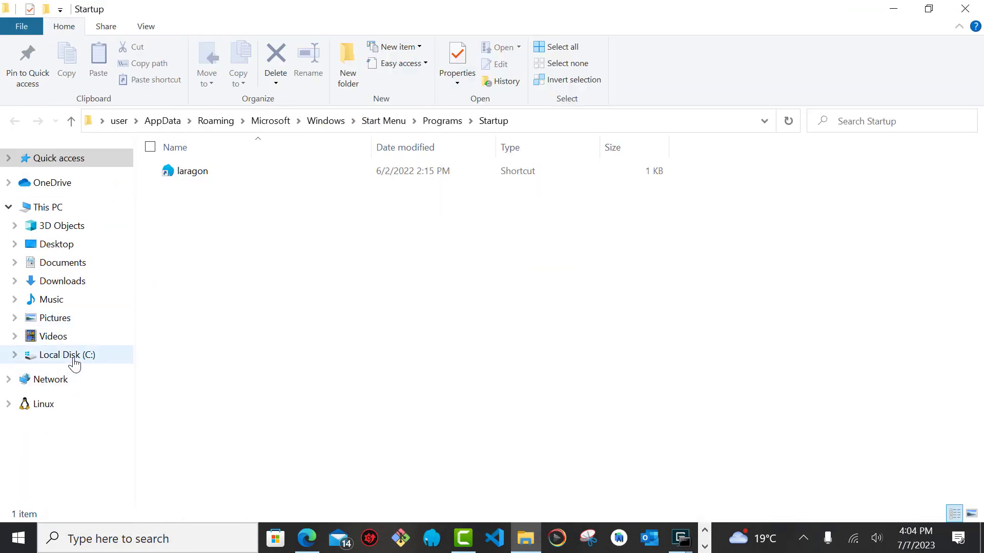
# Step: Browse to the xampp folder on Local Disk (C:) and snap its window to the right half of the screen
pyautogui.click(74, 363)
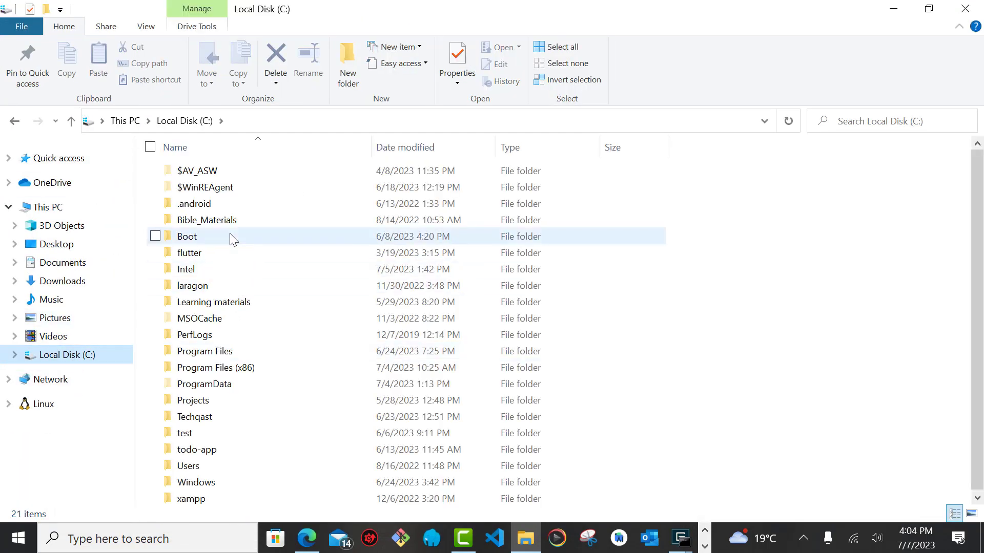
pyautogui.click(187, 501)
pyautogui.doubleClick(187, 500)
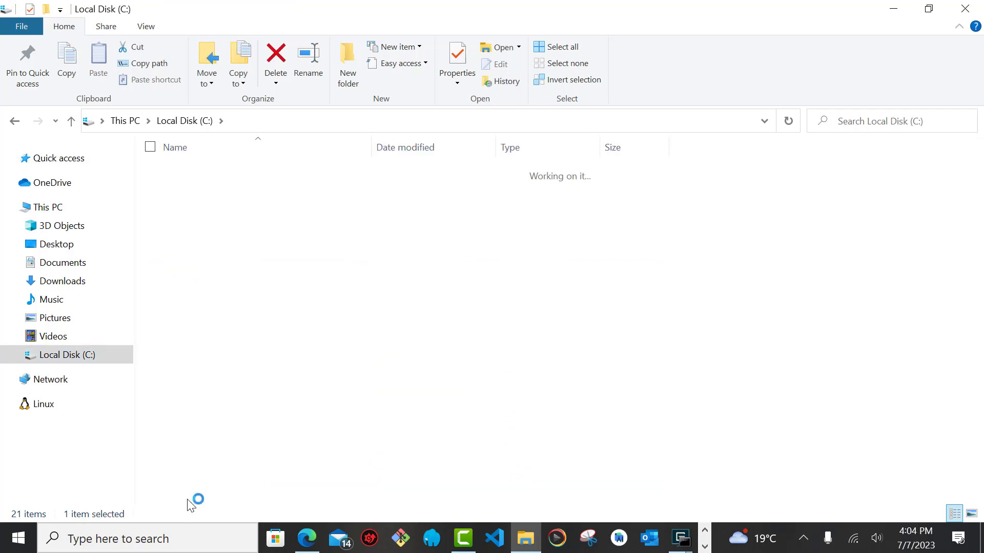
pyautogui.scroll(-10, 234, 316)
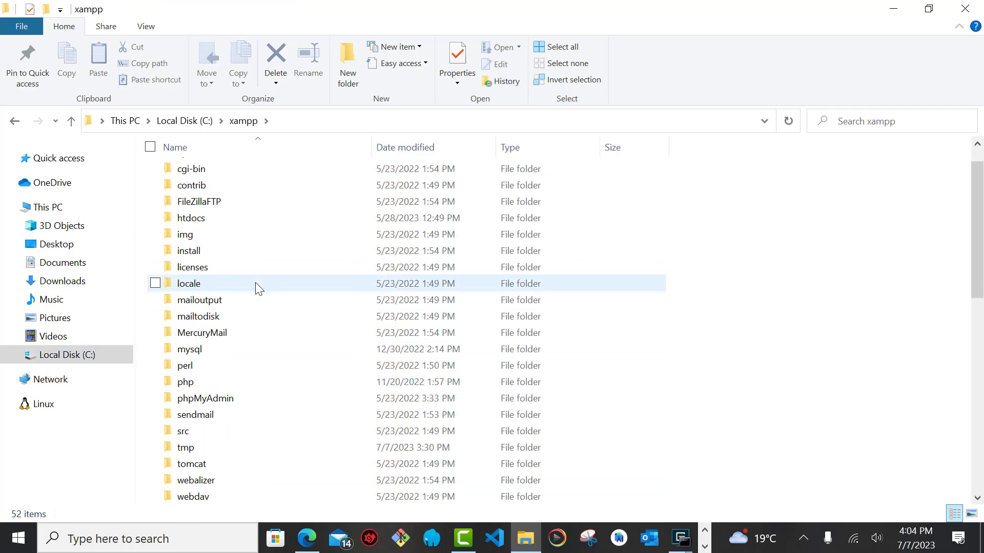
pyautogui.scroll(-1, 267, 327)
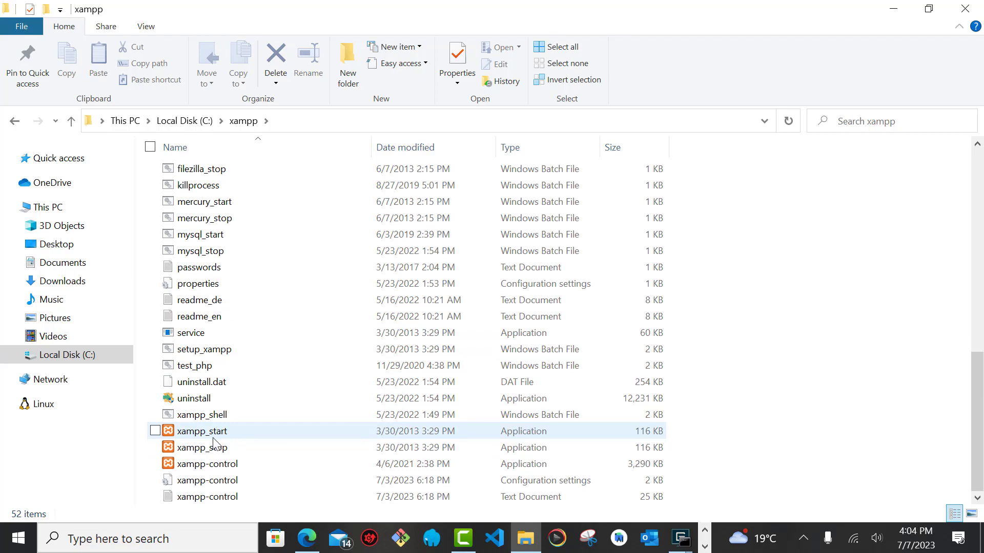
pyautogui.moveTo(697, 9); pyautogui.dragTo(982, 82)
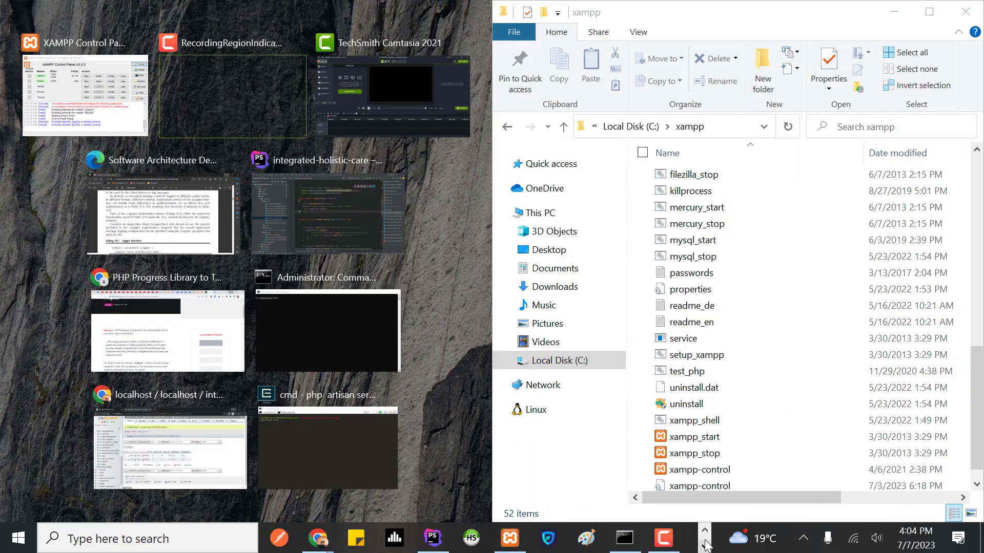
# Step: Open the Startup folder again with shell:startup and place its window next to the xampp folder window
pyautogui.click(705, 545)
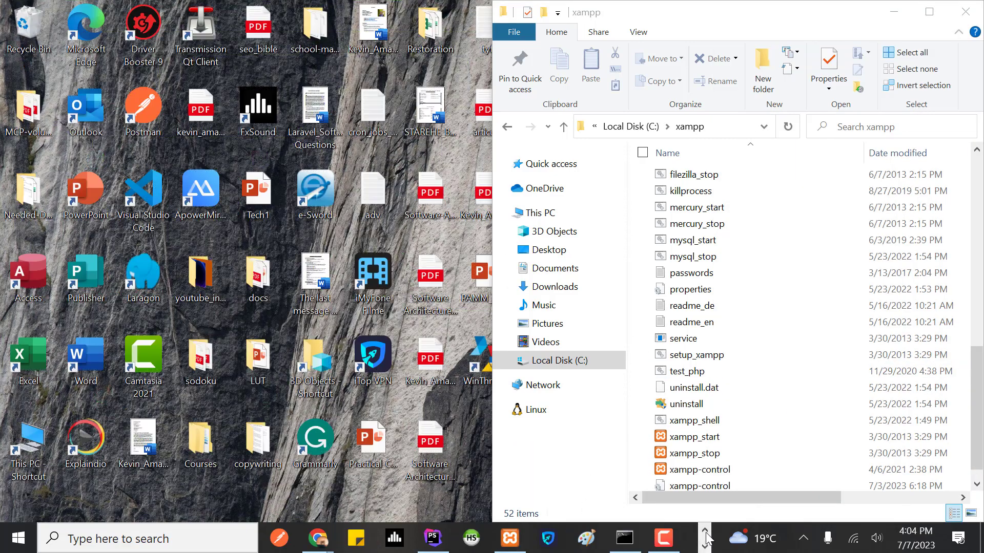
pyautogui.click(705, 546)
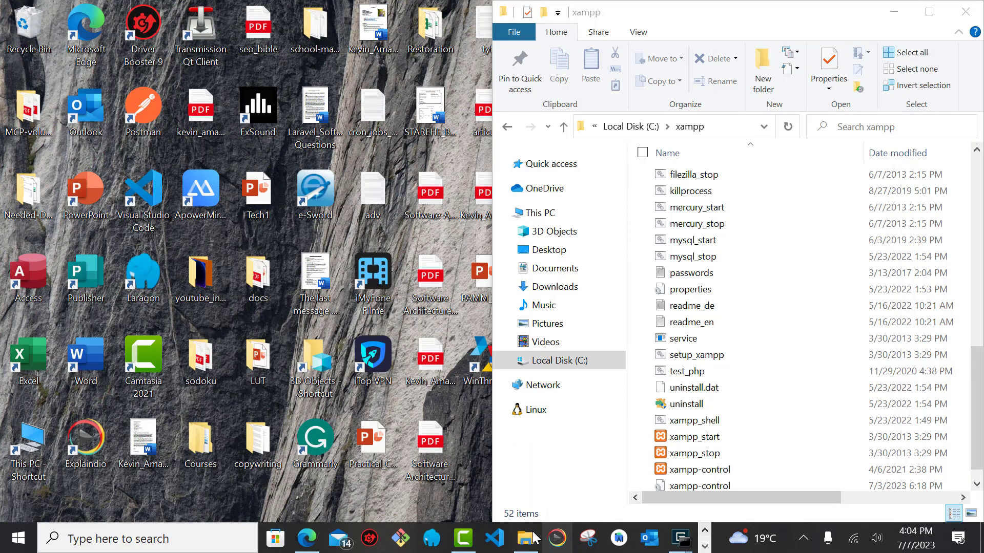
pyautogui.click(705, 531)
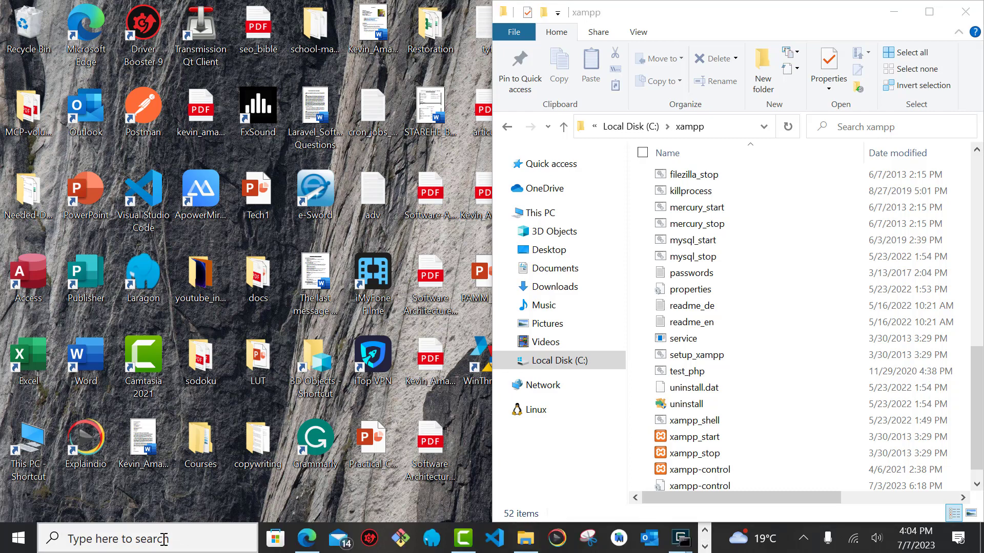
pyautogui.press('super+r')
pyautogui.press('Escape')
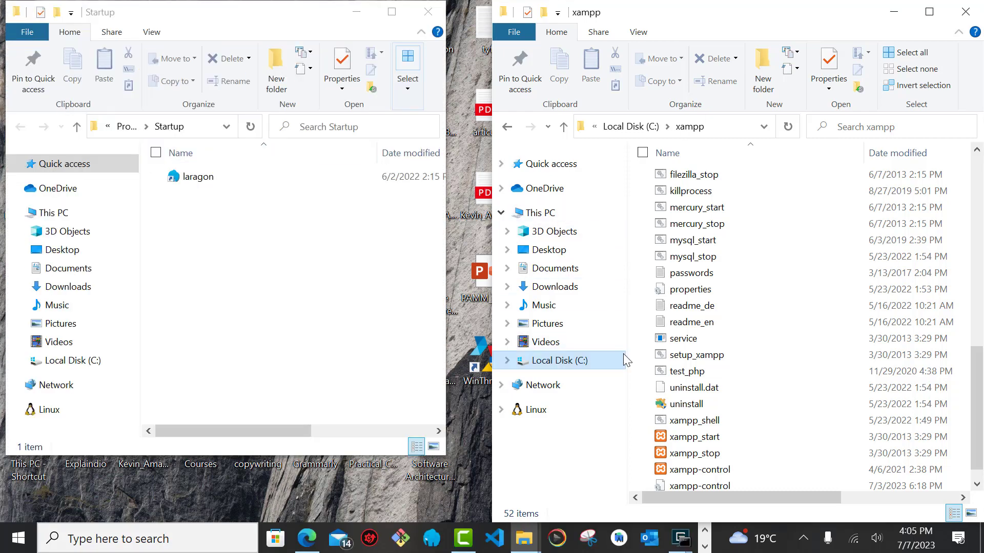
# Step: Try moving the xampp_start application from the xampp folder into the Startup folder, and move it back to the xampp folder
pyautogui.doubleClick(687, 437)
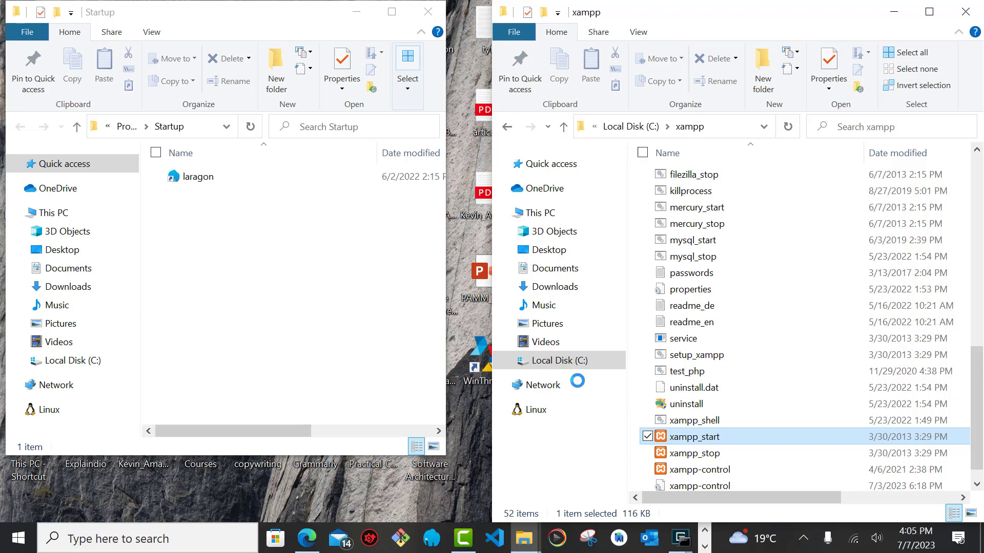
pyautogui.moveTo(577, 381); pyautogui.dragTo(210, 245)
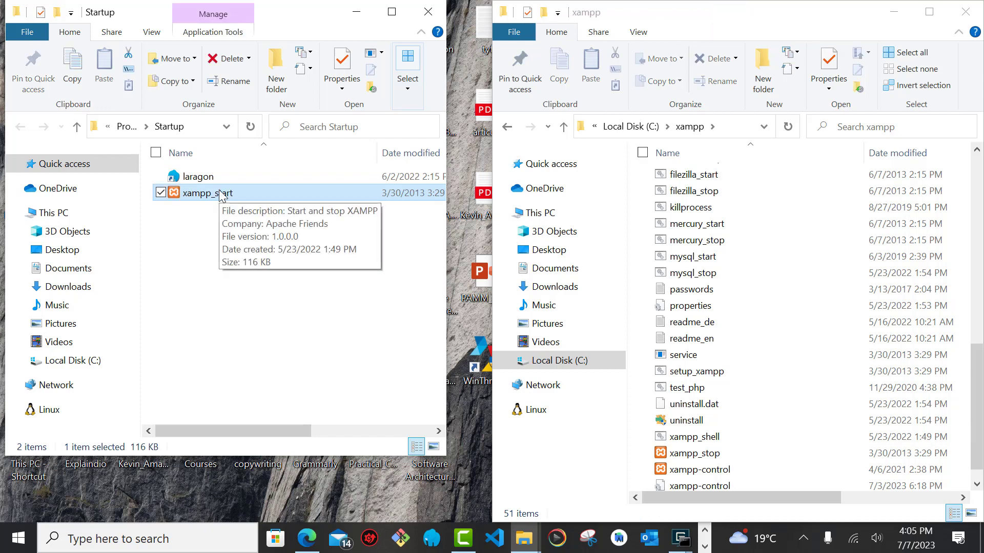
pyautogui.moveTo(221, 195); pyautogui.dragTo(733, 460)
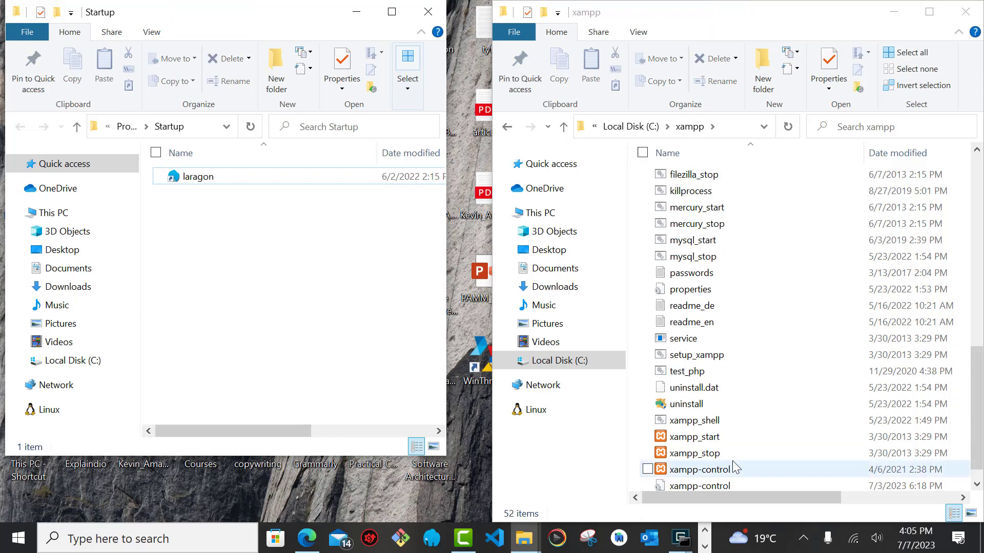
# Step: Copy the xampp_start application from the xampp folder into the Startup folder and close the xampp folder window
pyautogui.rightClick(728, 434)
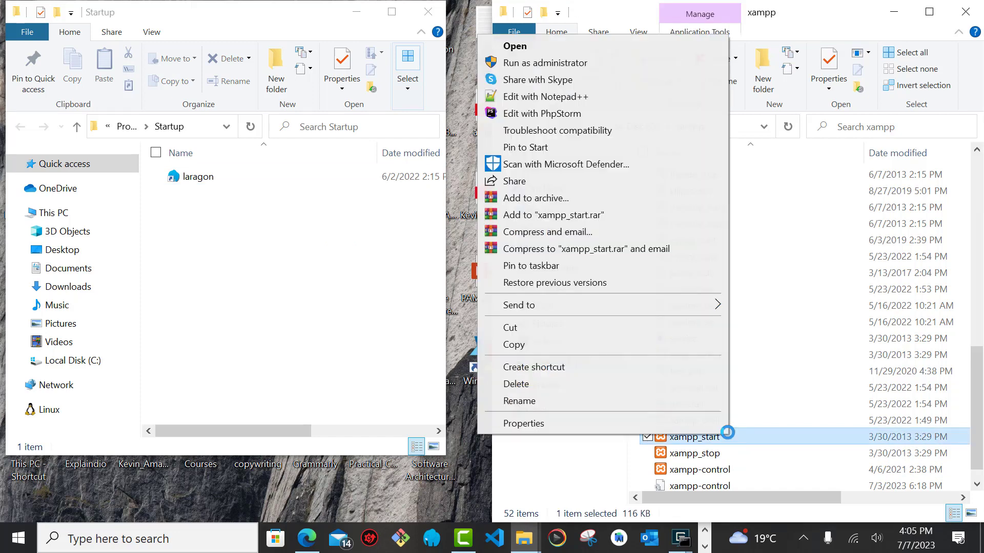
pyautogui.click(530, 345)
pyautogui.click(221, 220)
pyautogui.rightClick(221, 221)
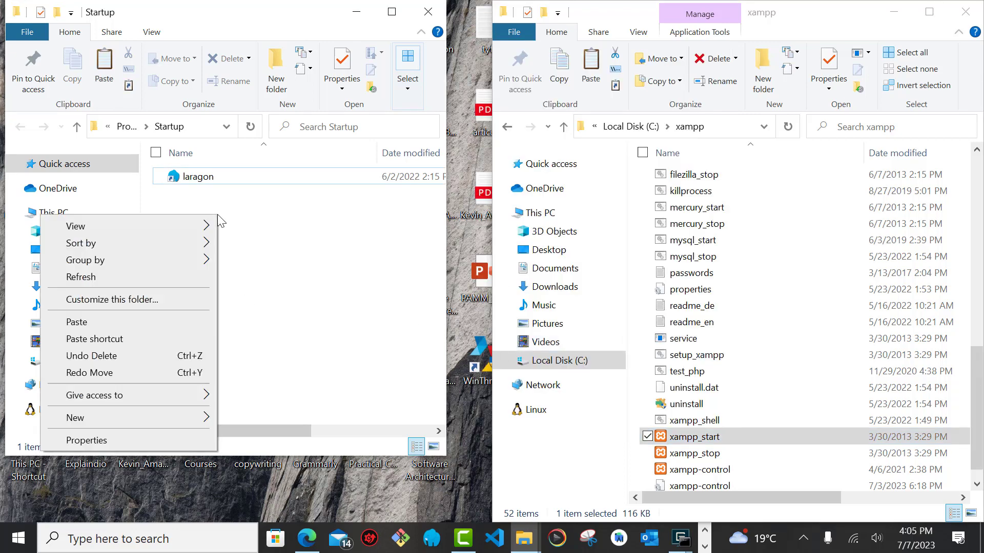
pyautogui.click(92, 321)
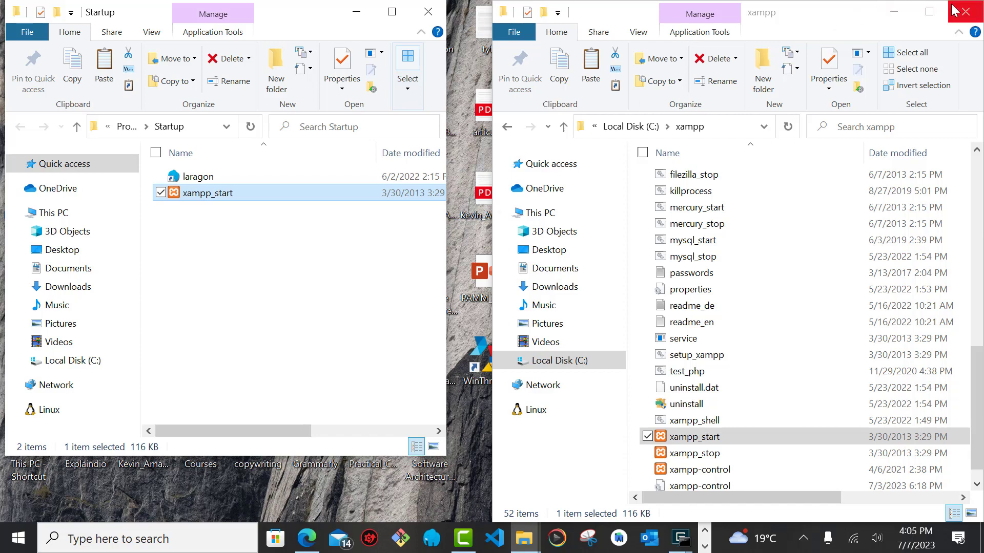
pyautogui.click(965, 12)
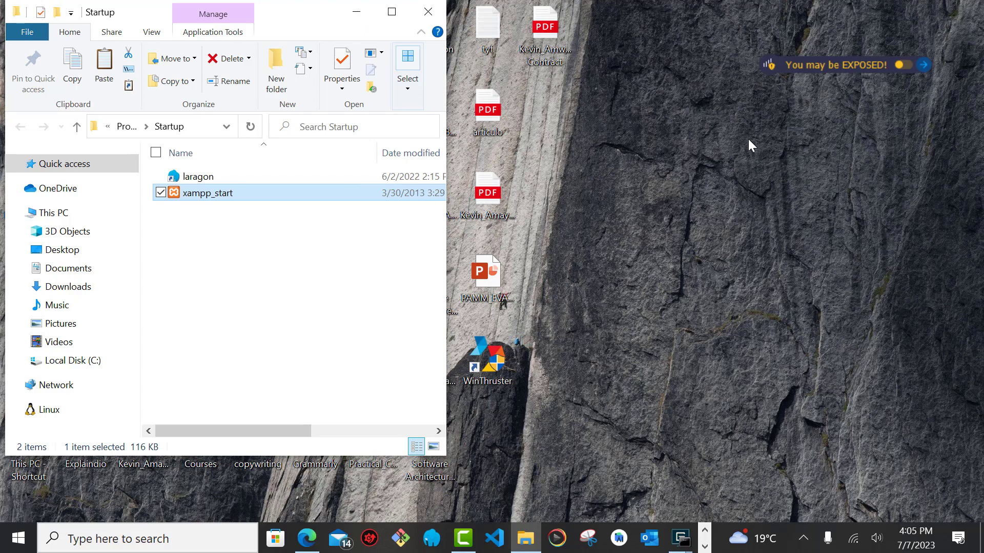
pyautogui.click(382, 241)
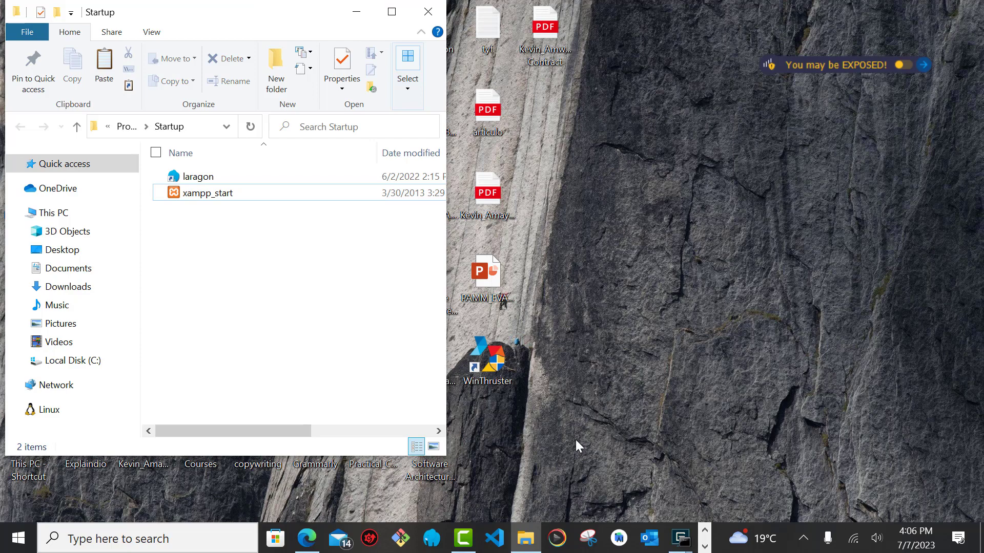
# Step: Bring up the XAMPP Control Panel to check the Apache and MySQL modules, and minimize it again
pyautogui.click(705, 547)
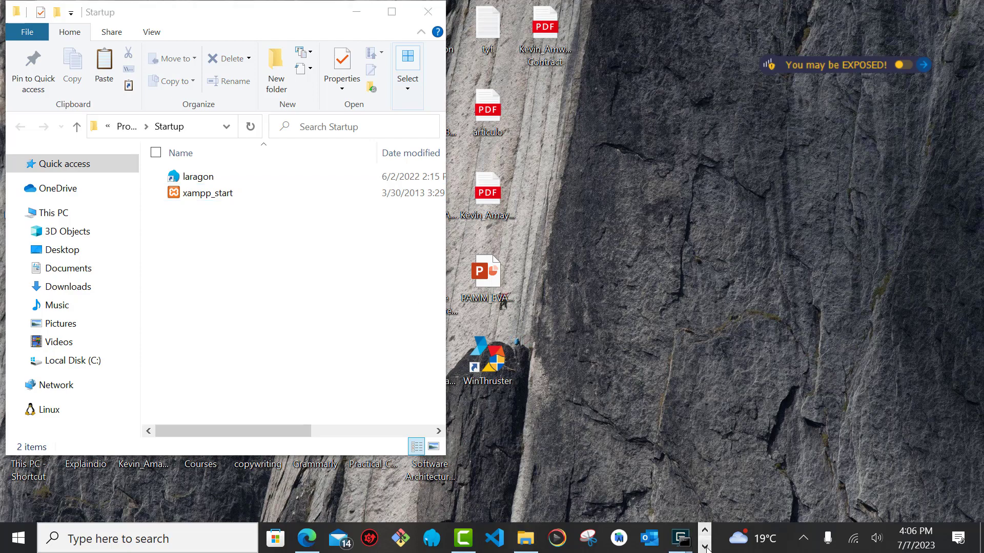
pyautogui.click(518, 541)
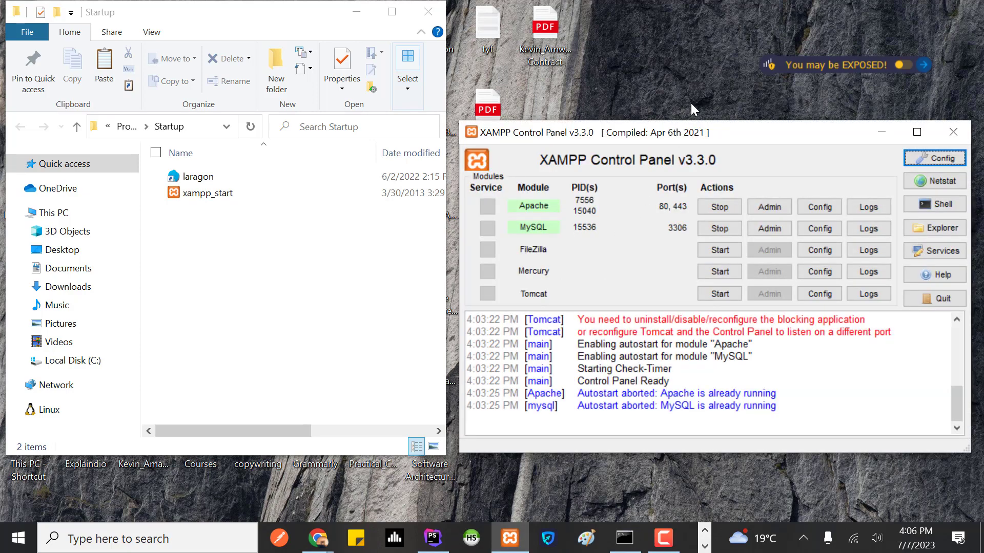
pyautogui.moveTo(715, 124); pyautogui.dragTo(714, 121)
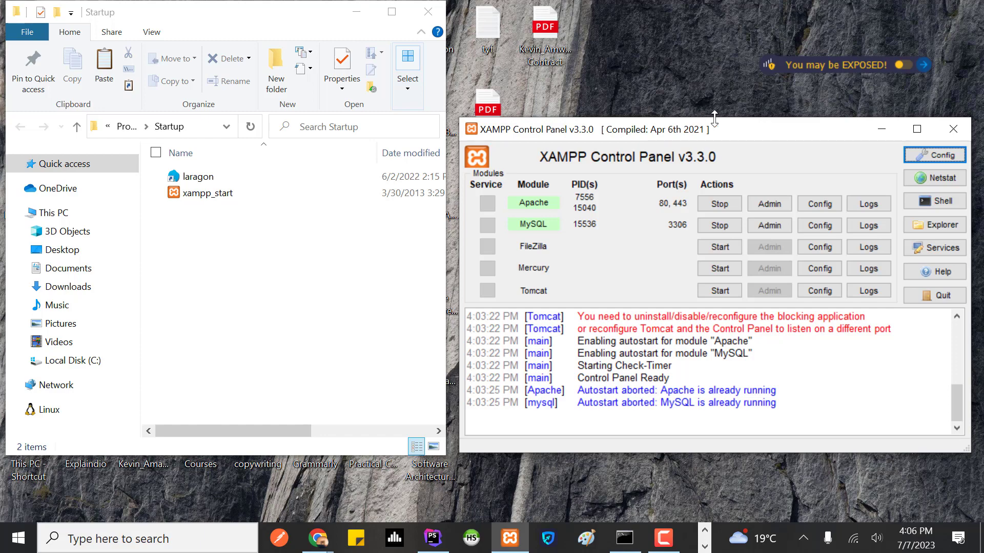
pyautogui.click(882, 128)
# Step: Delete xampp_start from the Startup folder and minimize the folder window
pyautogui.click(251, 193)
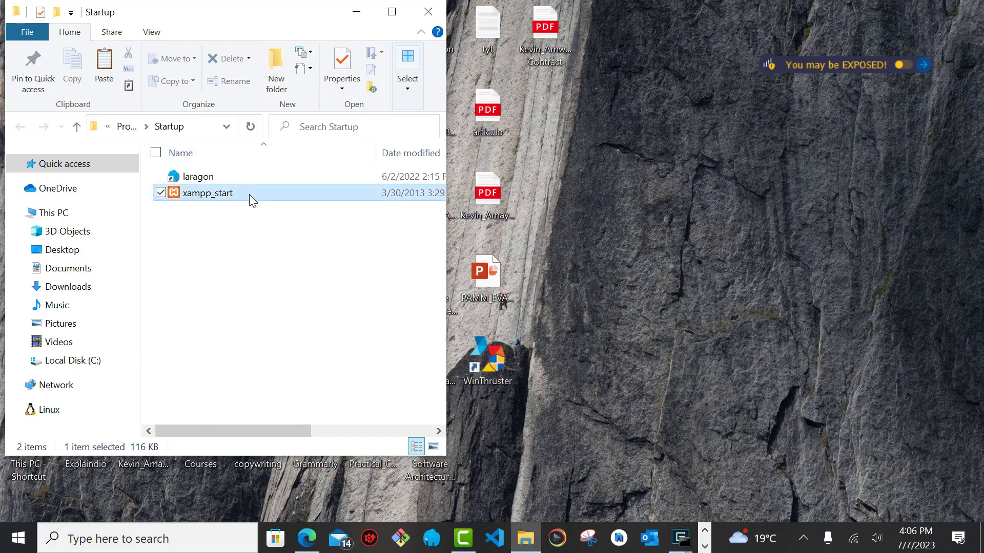
pyautogui.press('Delete')
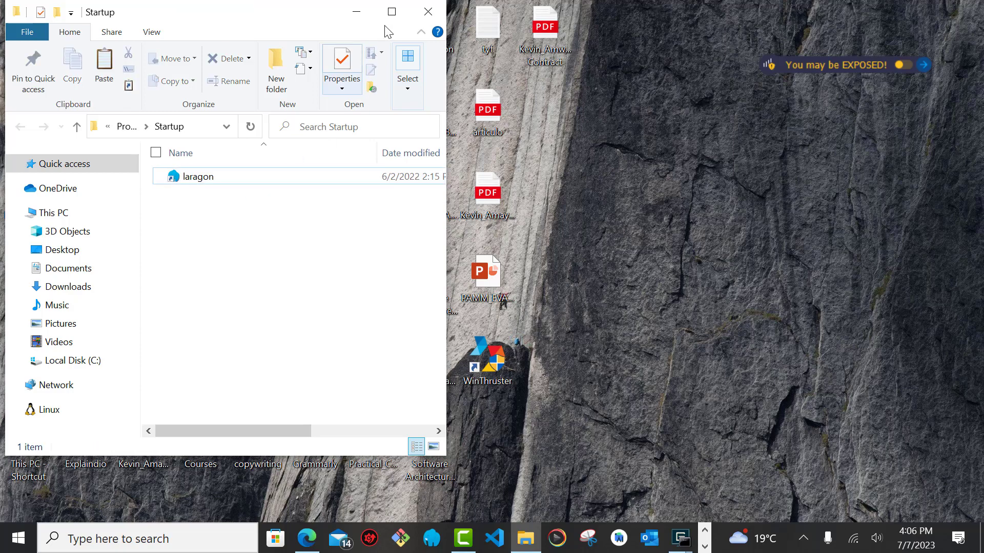
pyautogui.click(357, 11)
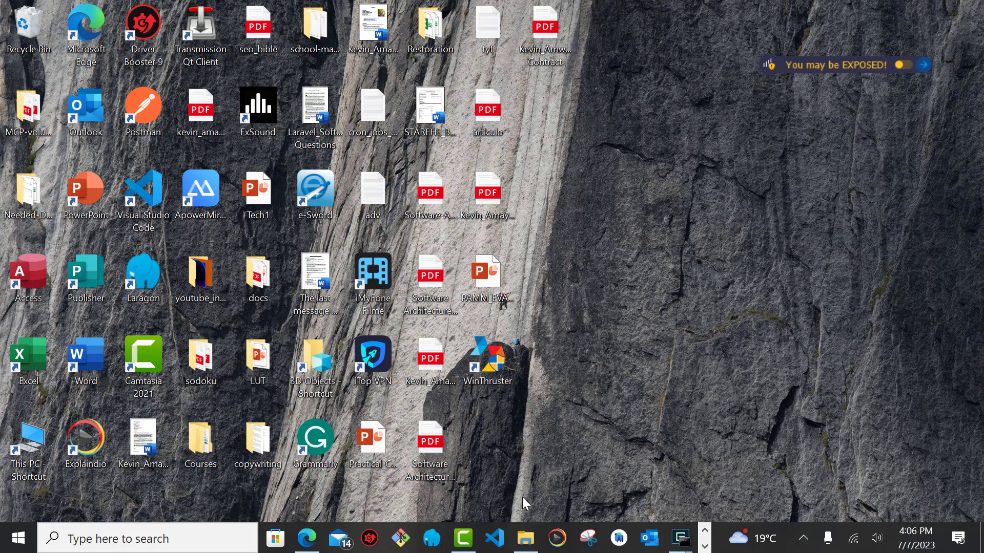
# Step: Search Windows for cmd and run Command Prompt as administrator
pyautogui.click(704, 547)
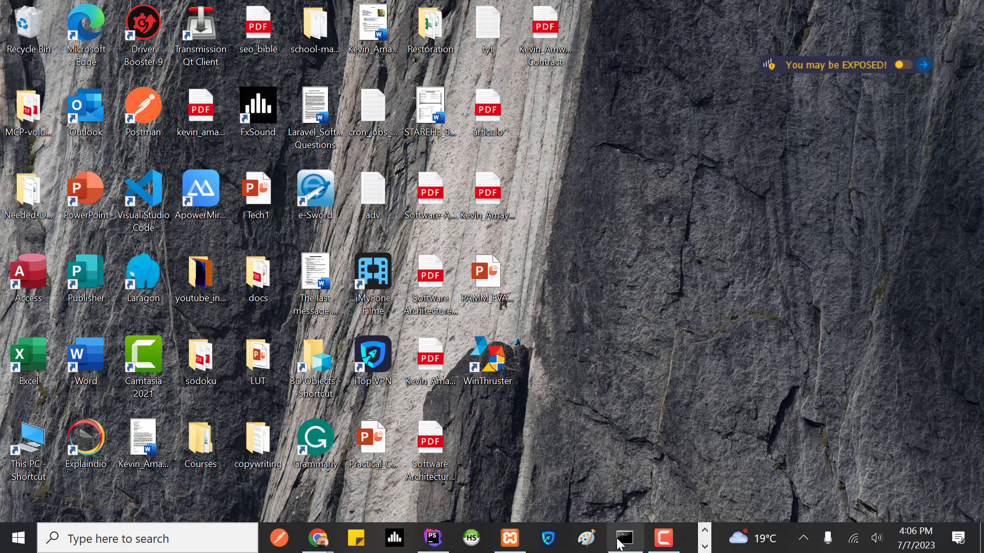
pyautogui.moveTo(617, 545)
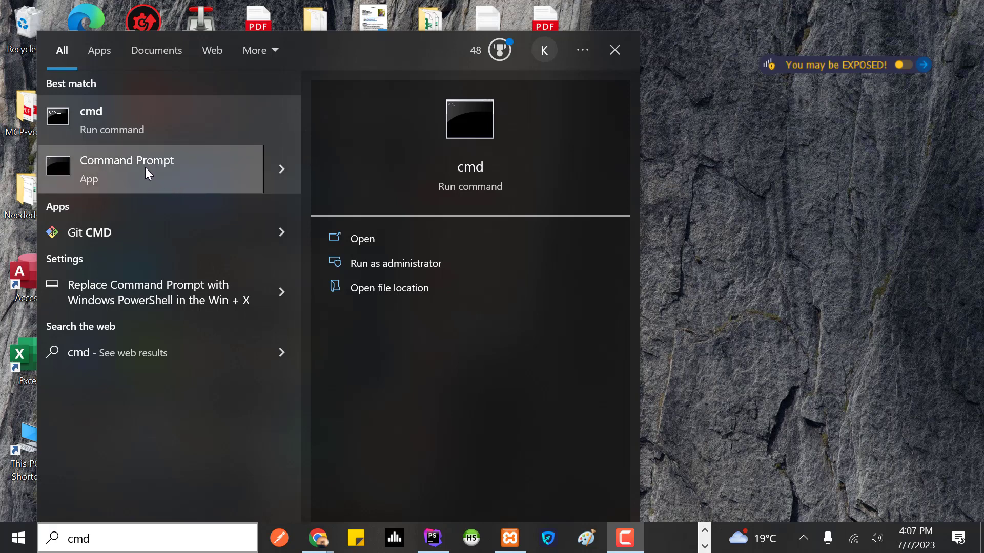
pyautogui.rightClick(146, 116)
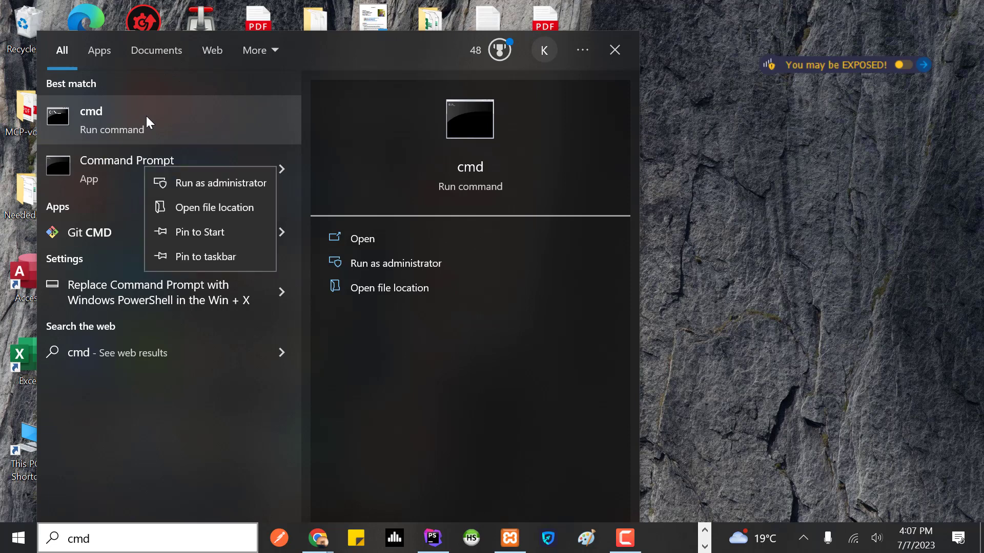
pyautogui.click(199, 182)
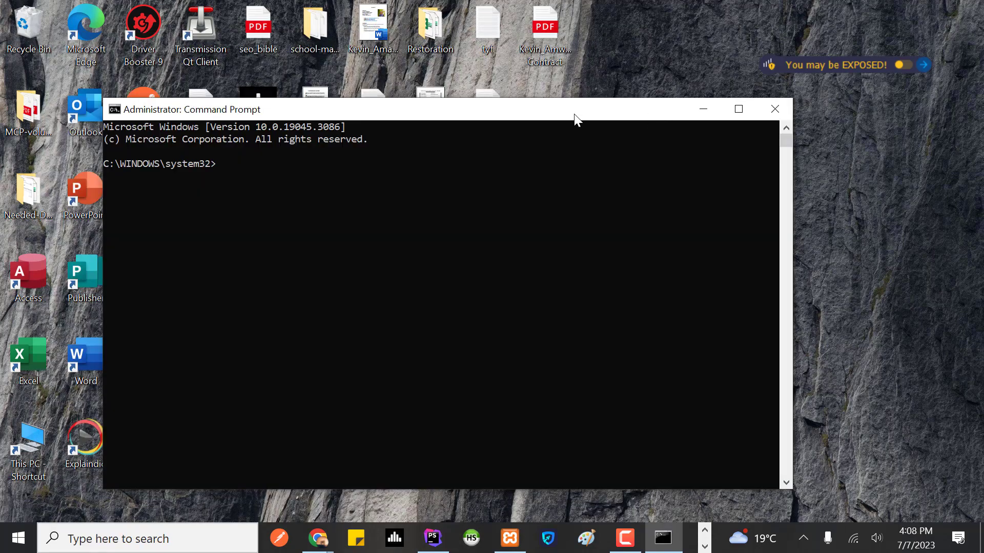
pyautogui.moveTo(574, 115); pyautogui.dragTo(587, 110)
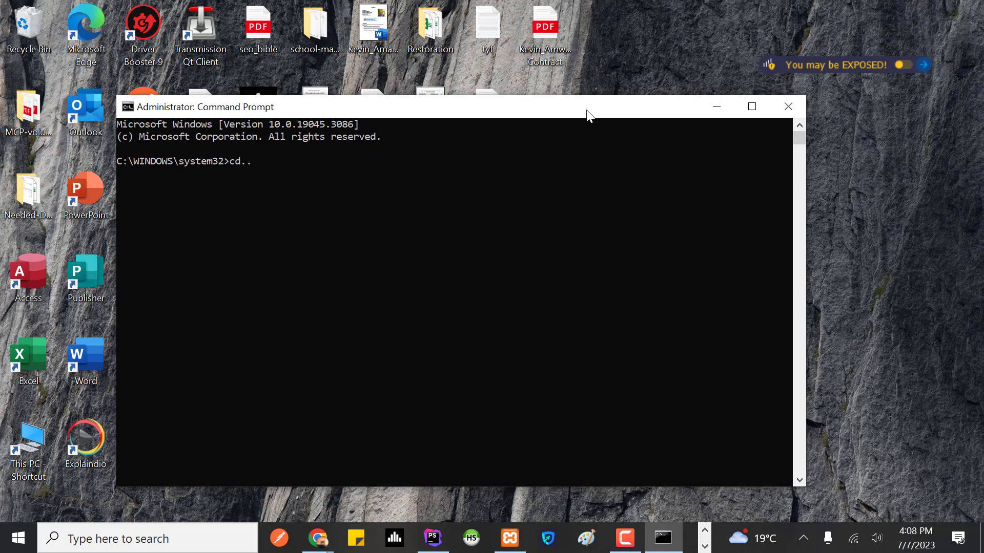
# Step: Change the Command Prompt's working directory from C:\WINDOWS\system32 to C:\xampp\apache\bin, one folder level at a time
pyautogui.press('Return')
pyautogui.write('cd xampp')
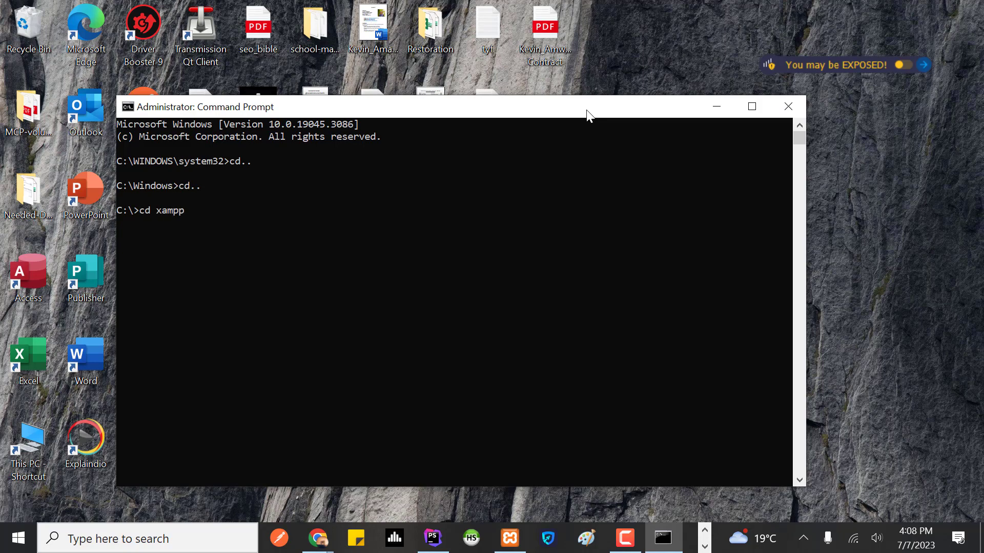
pyautogui.press('Up')
pyautogui.press('Return')
pyautogui.write('cd')
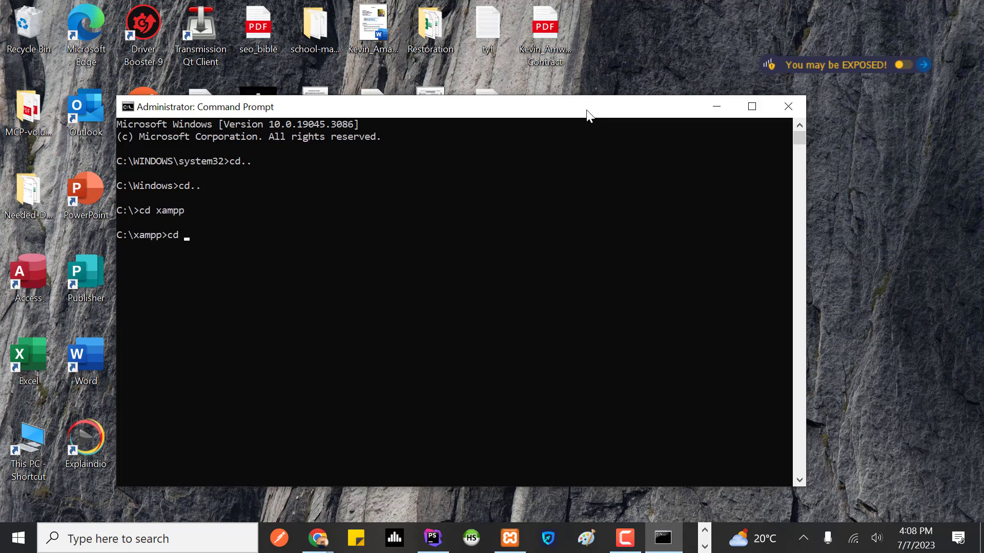
pyautogui.write(' apache')
pyautogui.press('Return')
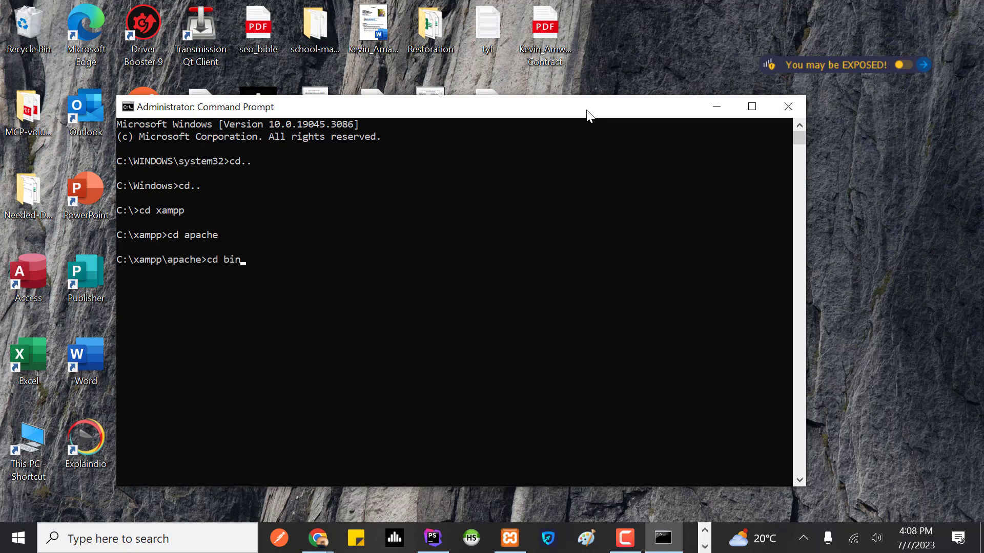
pyautogui.press('Return')
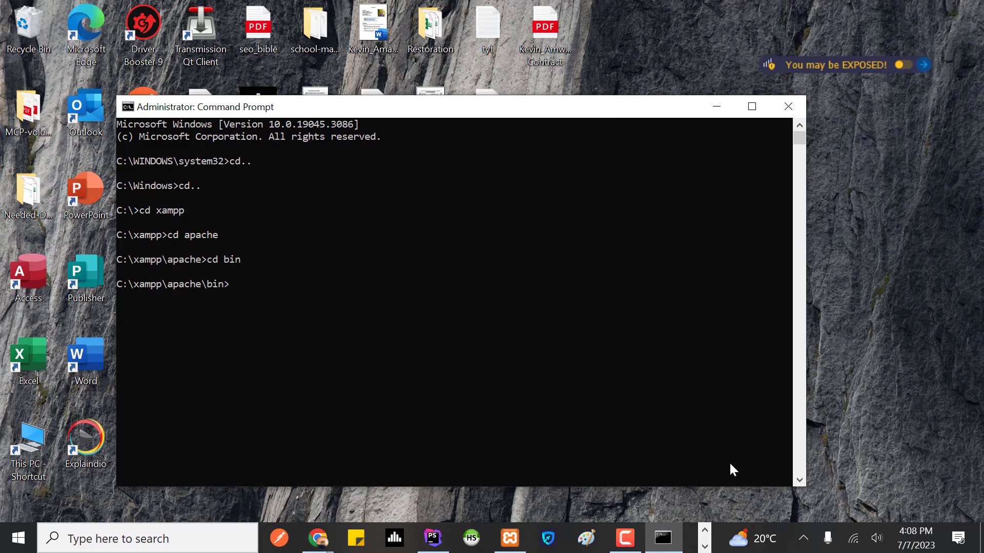
# Step: Switch to File Explorer and browse to C:\xampp\apache\bin to examine the httpd application
pyautogui.click(705, 546)
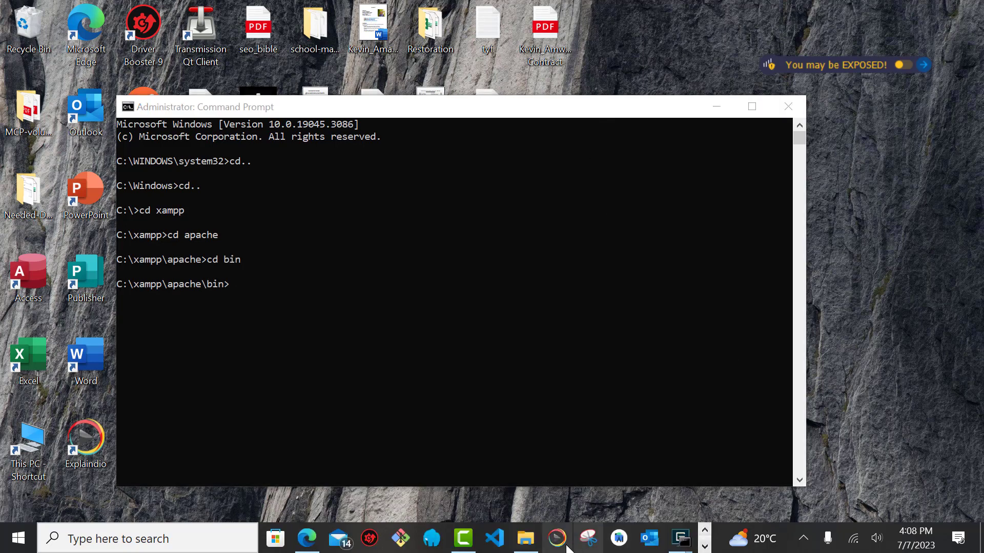
pyautogui.click(526, 544)
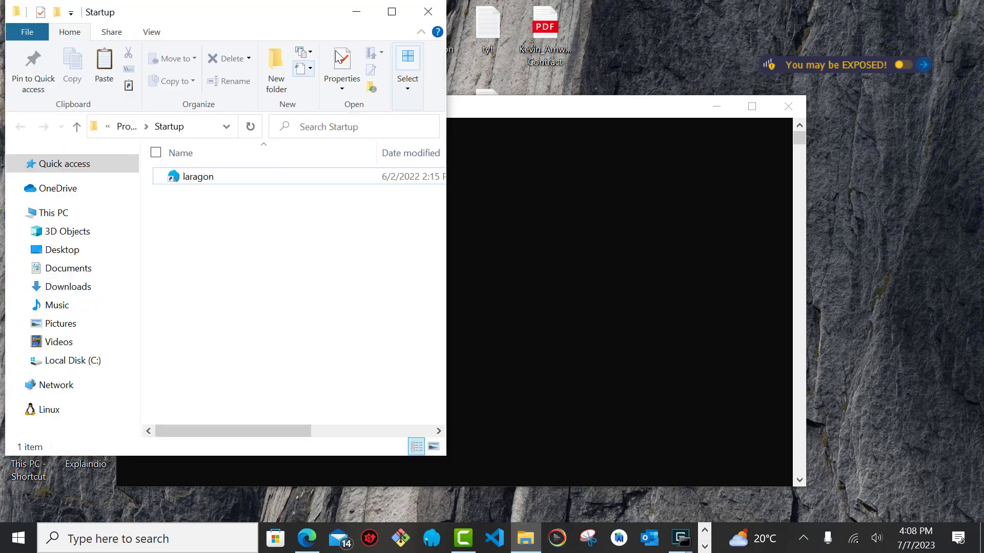
pyautogui.click(391, 12)
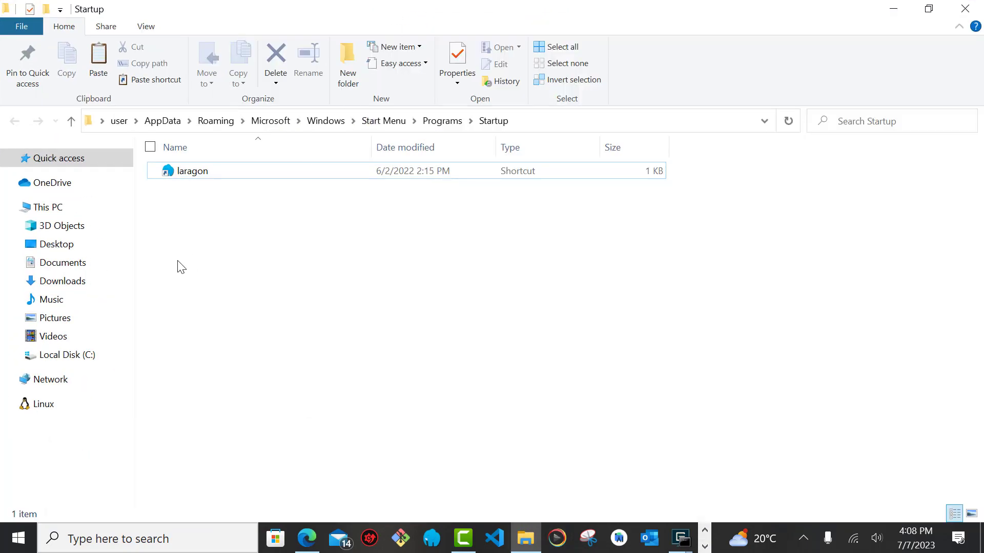
pyautogui.click(69, 356)
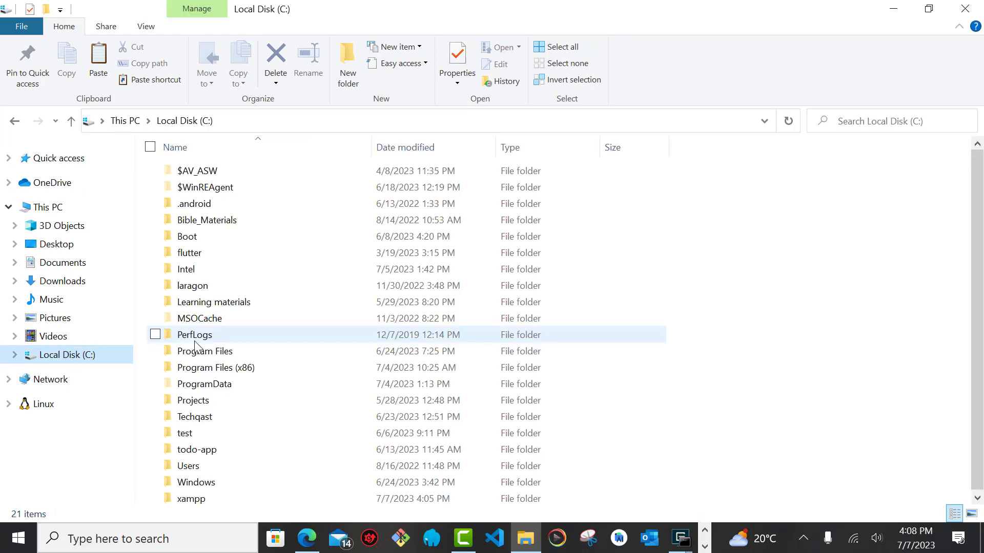
pyautogui.click(195, 498)
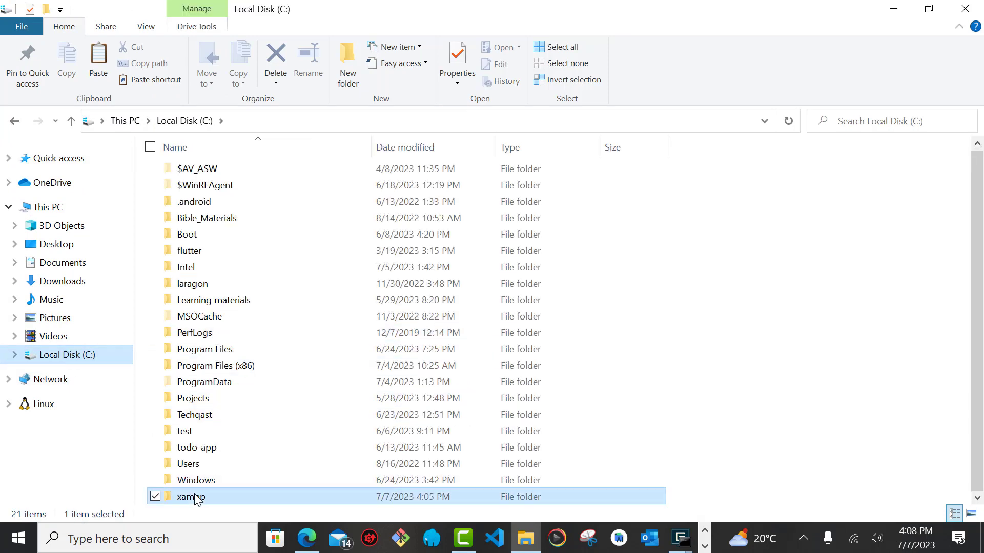
pyautogui.doubleClick(196, 498)
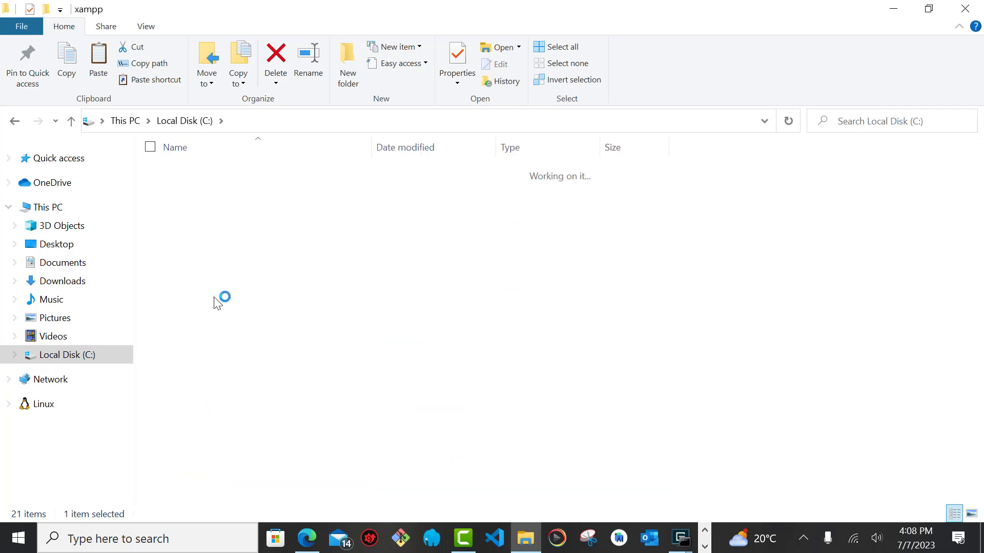
pyautogui.click(211, 190)
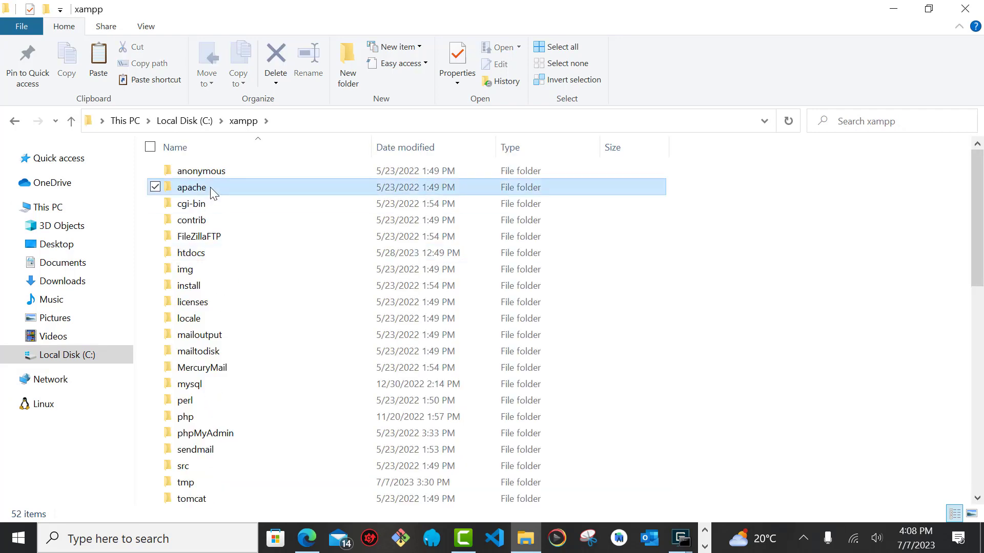
pyautogui.doubleClick(210, 187)
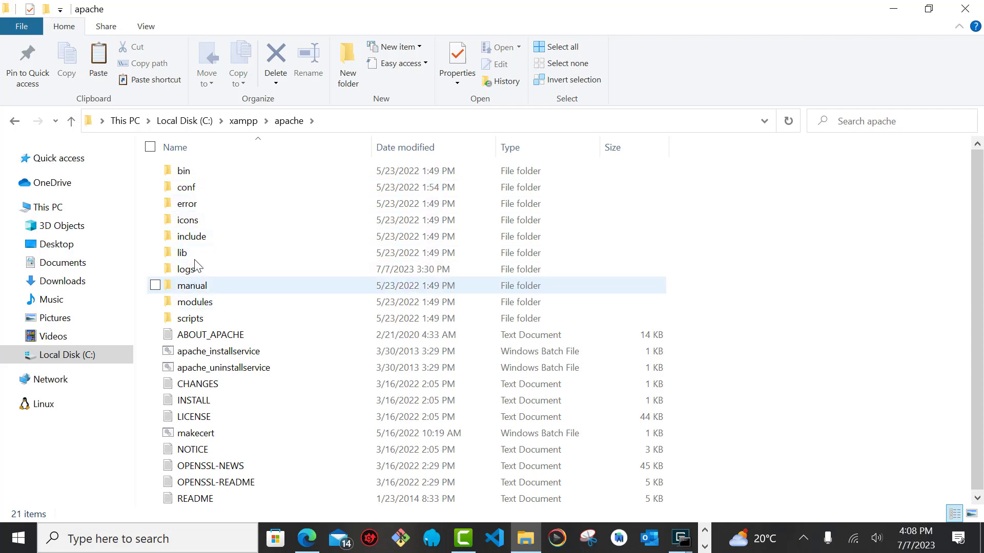
pyautogui.click(210, 174)
pyautogui.doubleClick(210, 175)
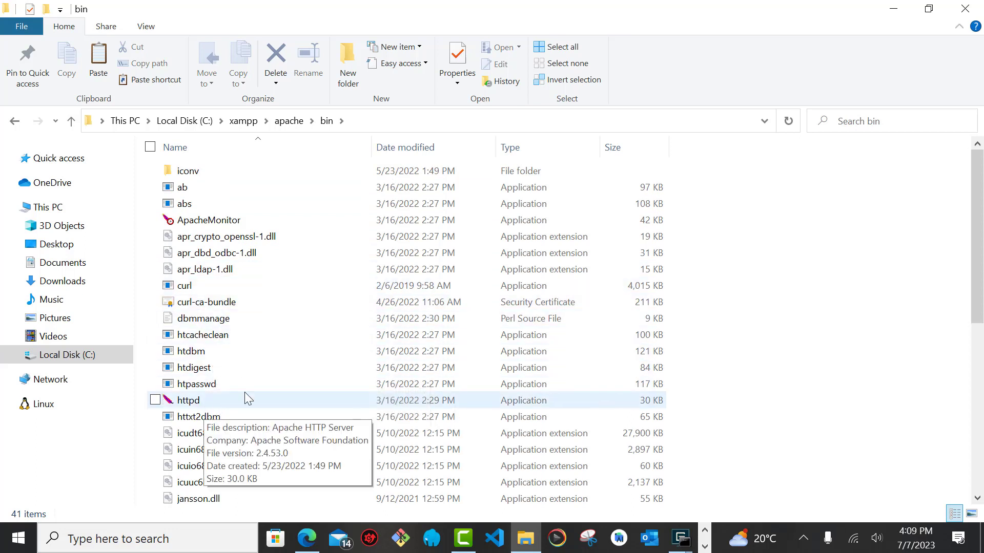
# Step: Switch back to the administrator Command Prompt and clear its screen with cls
pyautogui.click(696, 537)
pyautogui.click(733, 485)
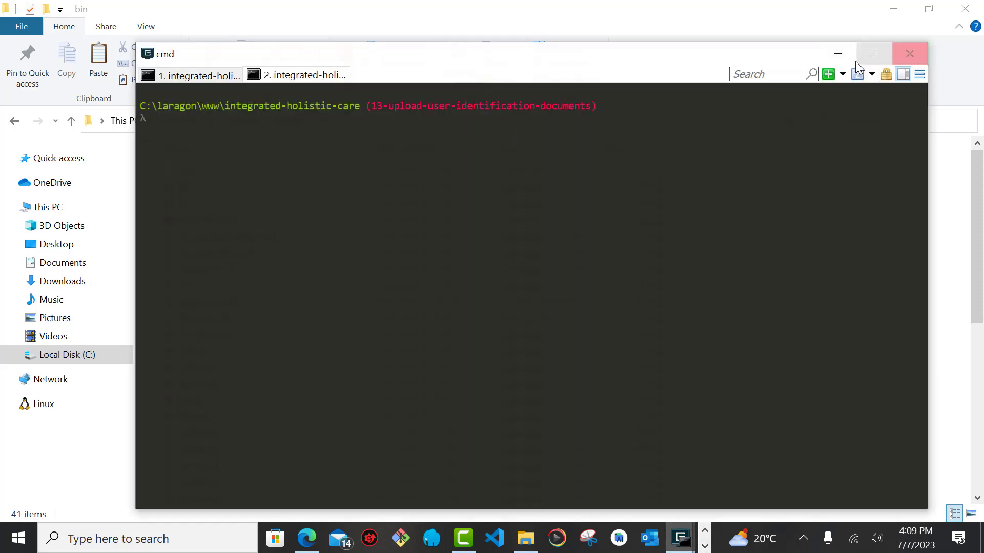
pyautogui.click(838, 54)
pyautogui.click(705, 546)
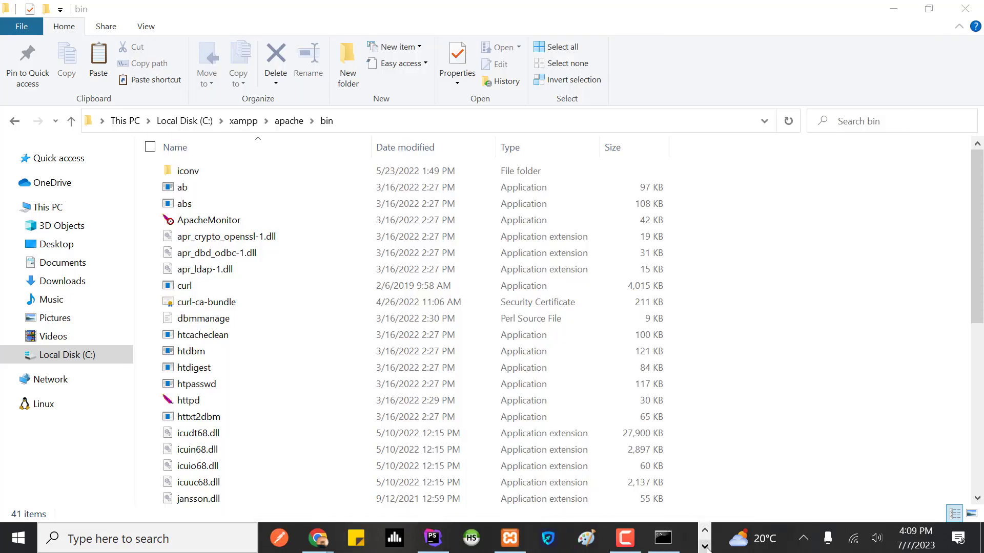
pyautogui.click(665, 543)
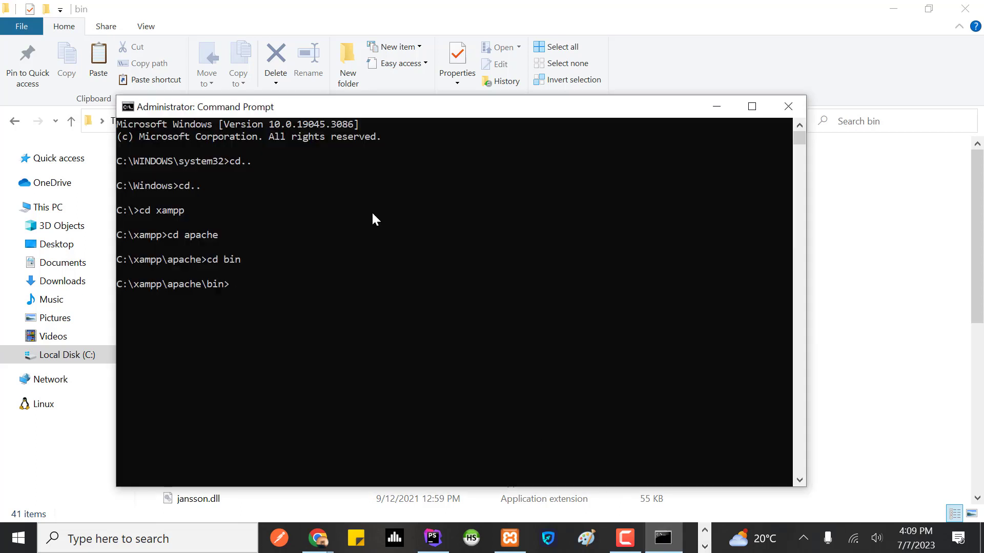
pyautogui.write('cls')
pyautogui.press('Return')
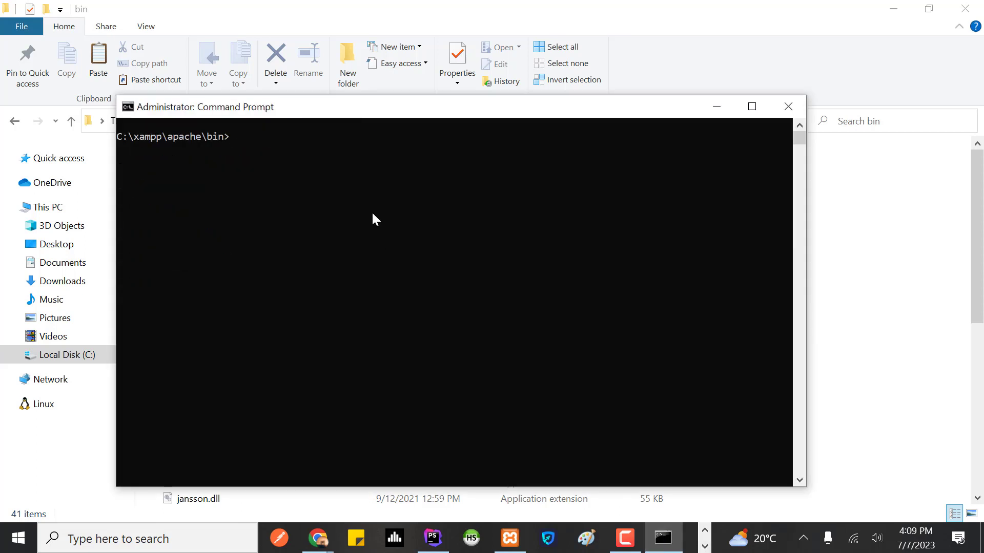
# Step: Install Apache as a Windows service with httpd.exe -k install and clear the screen
pyautogui.write('htt')
pyautogui.write('pd.exe -k install')
pyautogui.press('Return')
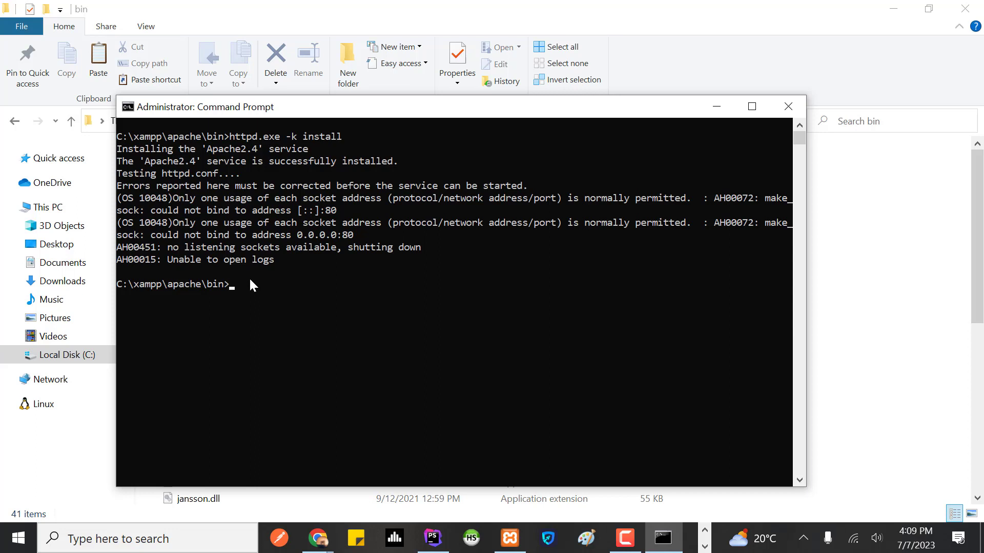
pyautogui.write('cls')
pyautogui.press('Return')
# Step: Open the Windows Services app, widen its service list slightly, and select the Apache2.4 service
pyautogui.click(90, 549)
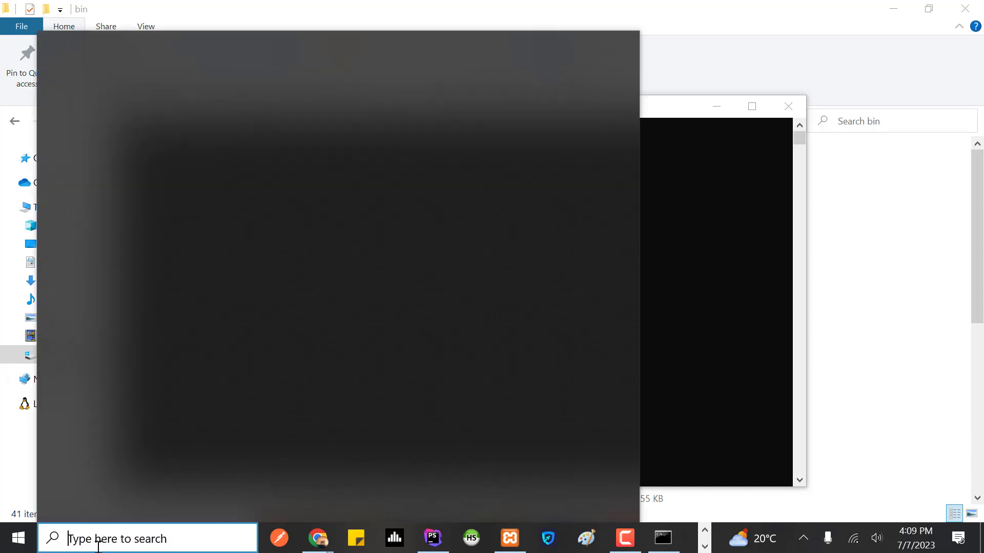
pyautogui.write('services')
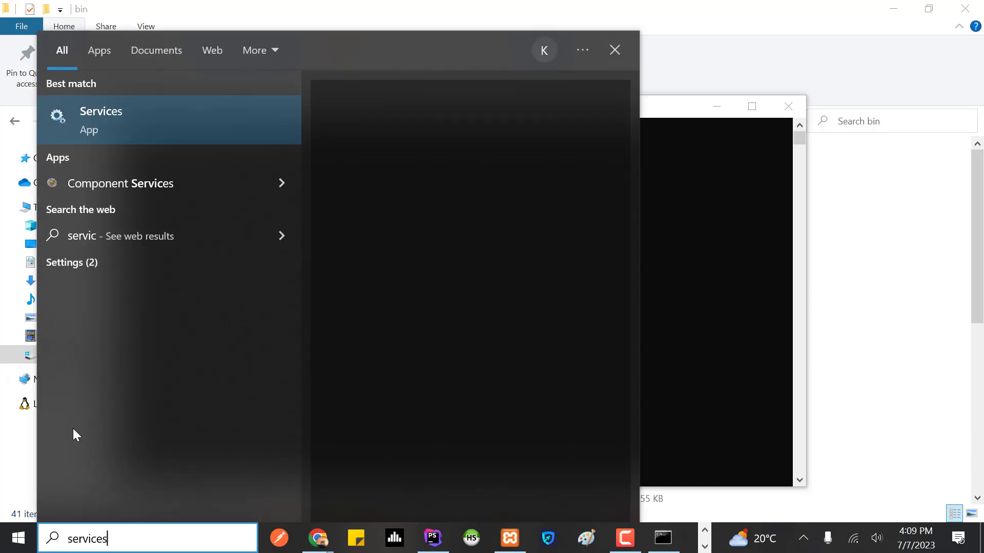
pyautogui.click(140, 119)
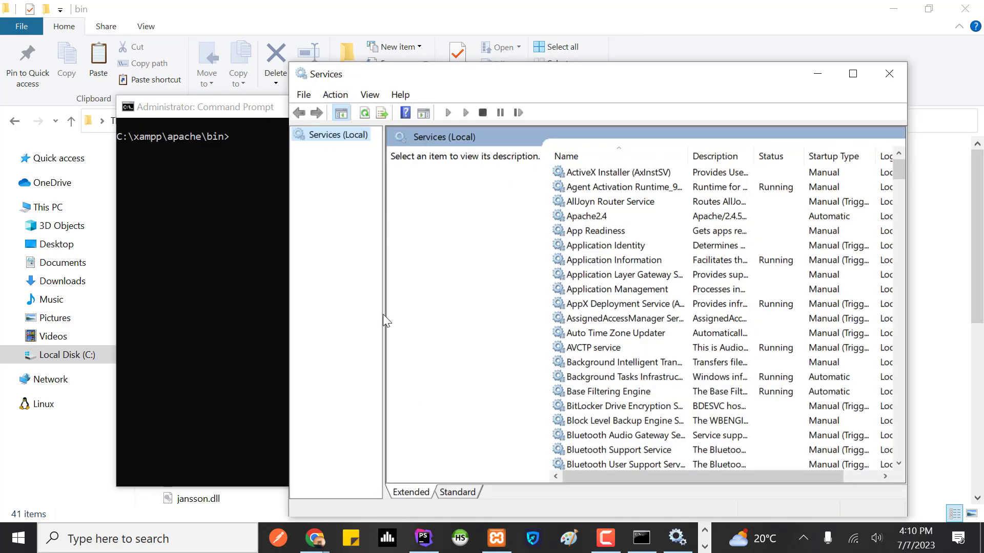
pyautogui.moveTo(383, 315); pyautogui.dragTo(367, 306)
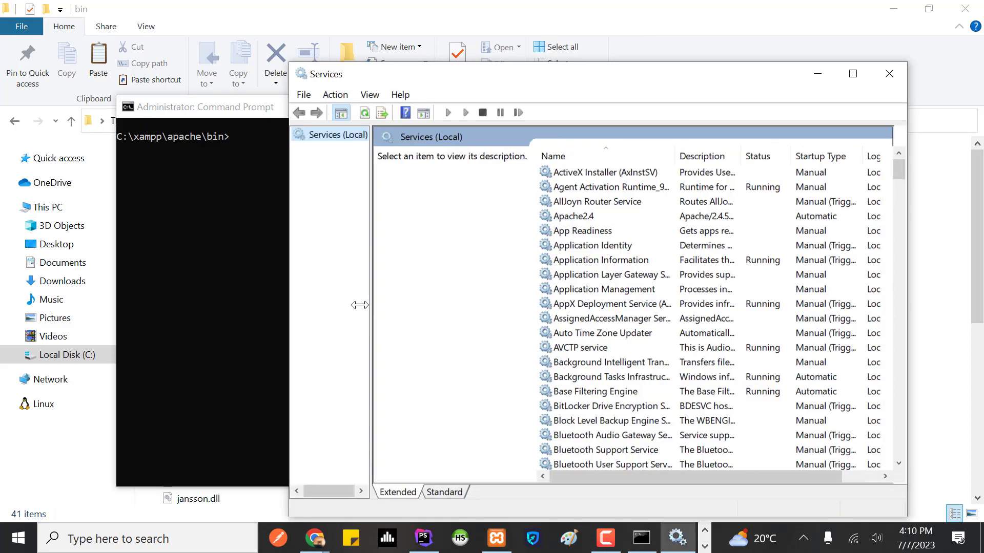
pyautogui.click(627, 217)
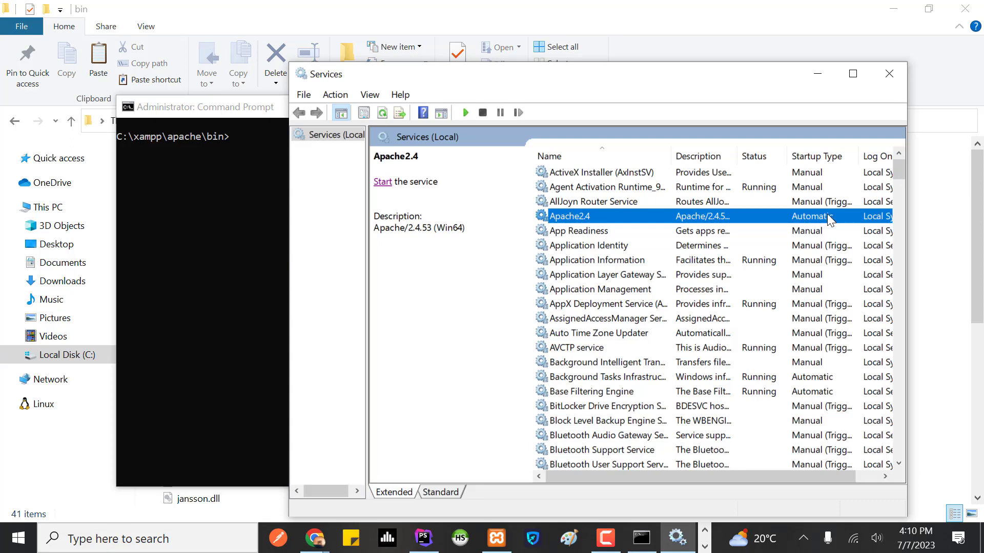
# Step: Try to start the Apache2.4 service from the Services list
pyautogui.rightClick(789, 213)
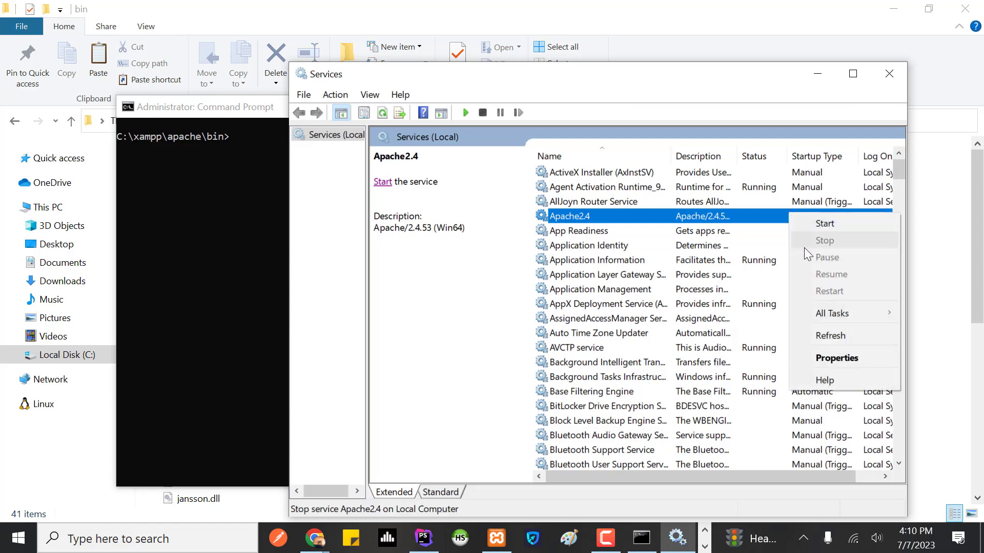
pyautogui.click(824, 224)
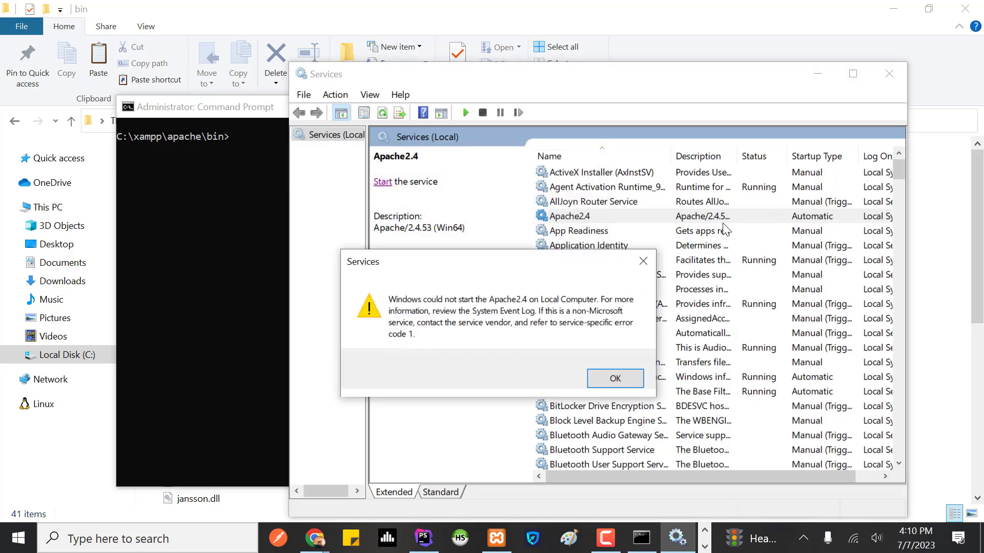
pyautogui.click(644, 262)
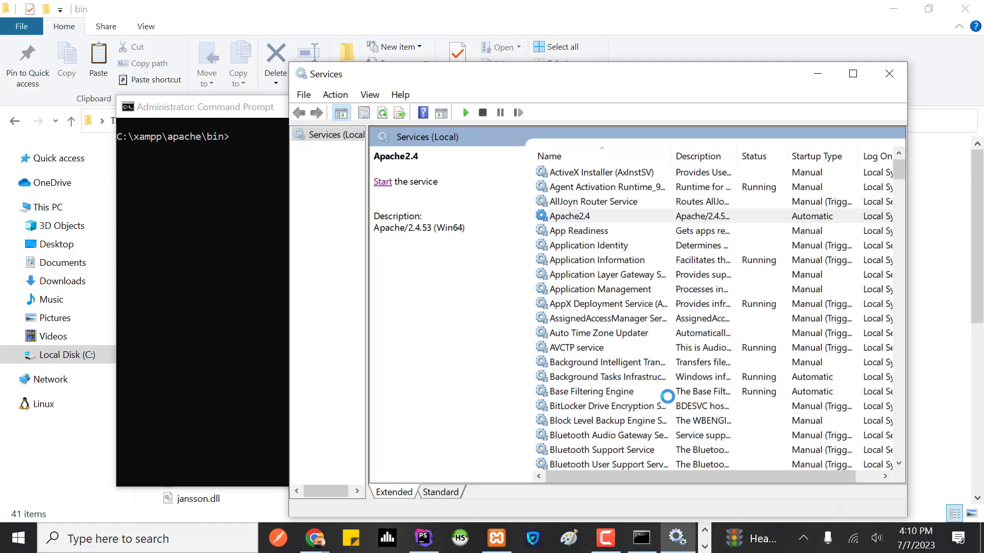
# Step: Switch to the XAMPP Control Panel, stop the Apache and MySQL modules, and minimize the window
pyautogui.click(704, 534)
pyautogui.click(705, 546)
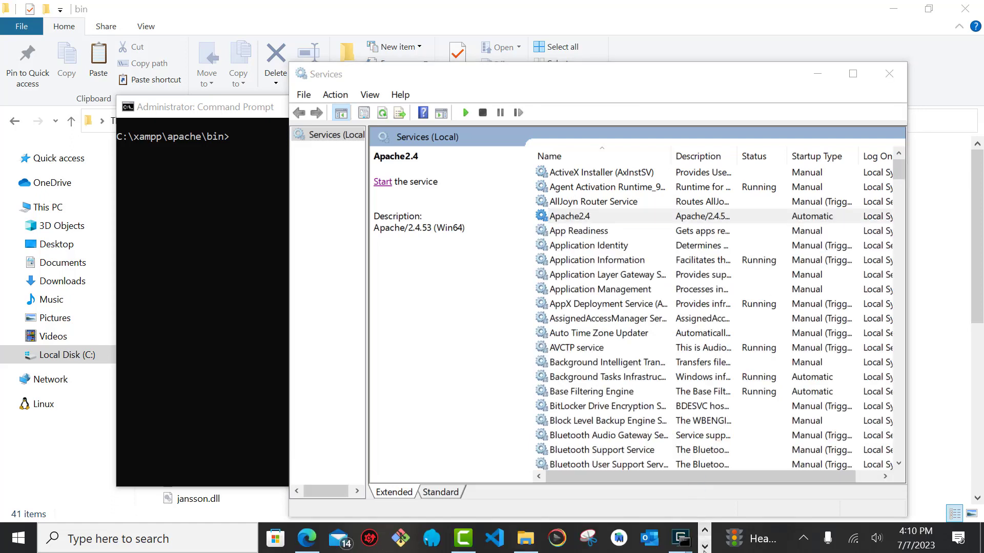
pyautogui.click(496, 538)
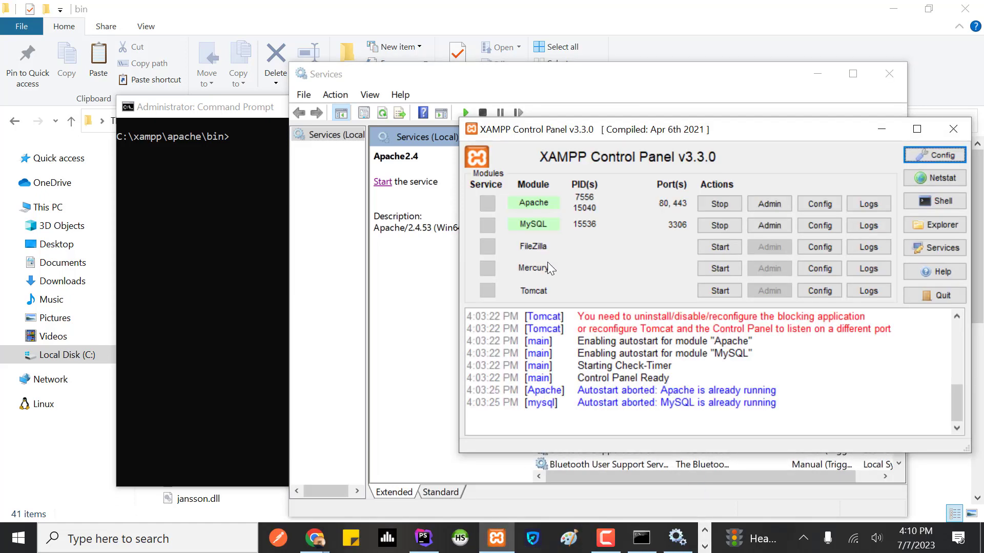
pyautogui.click(717, 203)
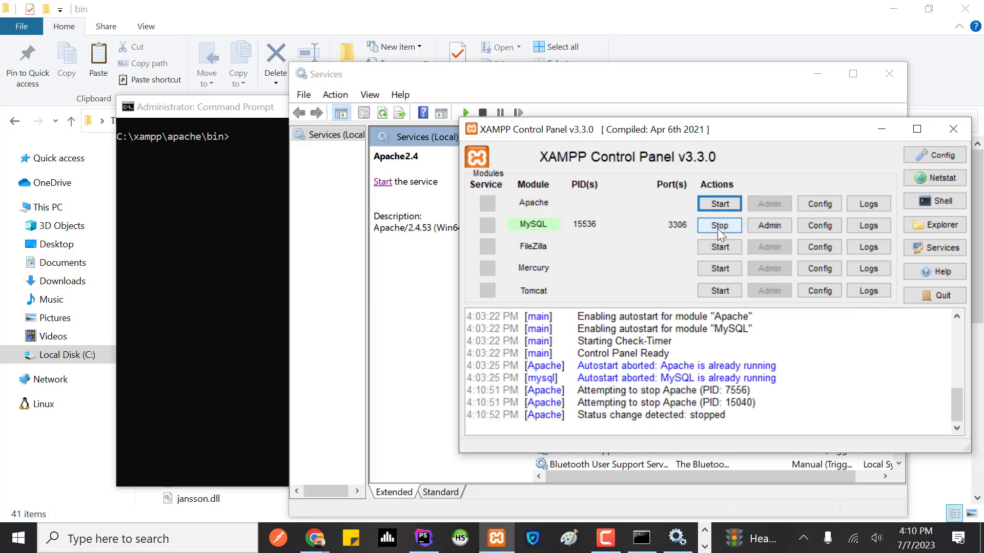
pyautogui.click(717, 226)
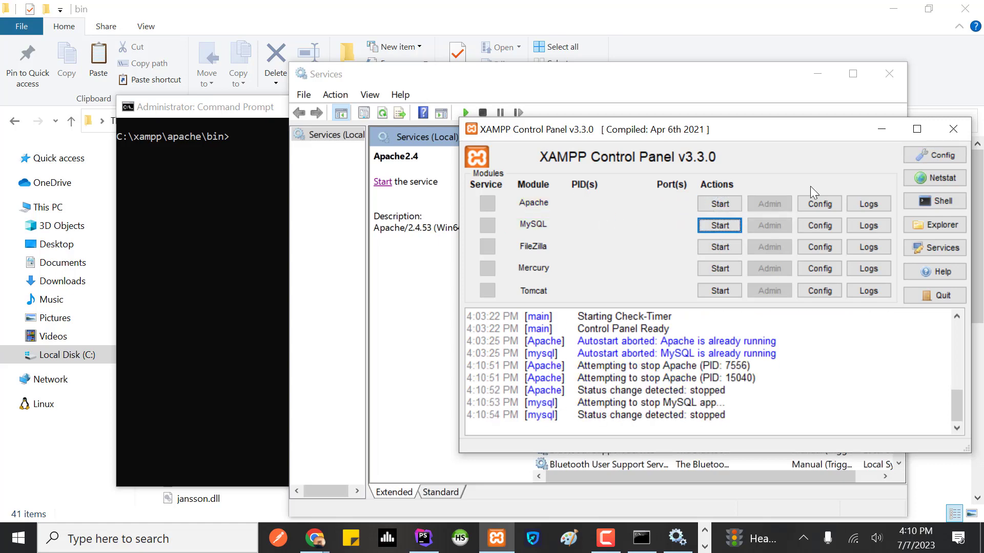
pyautogui.click(882, 130)
# Step: Start the Apache2.4 service in Services, and minimize the Services window
pyautogui.rightClick(657, 221)
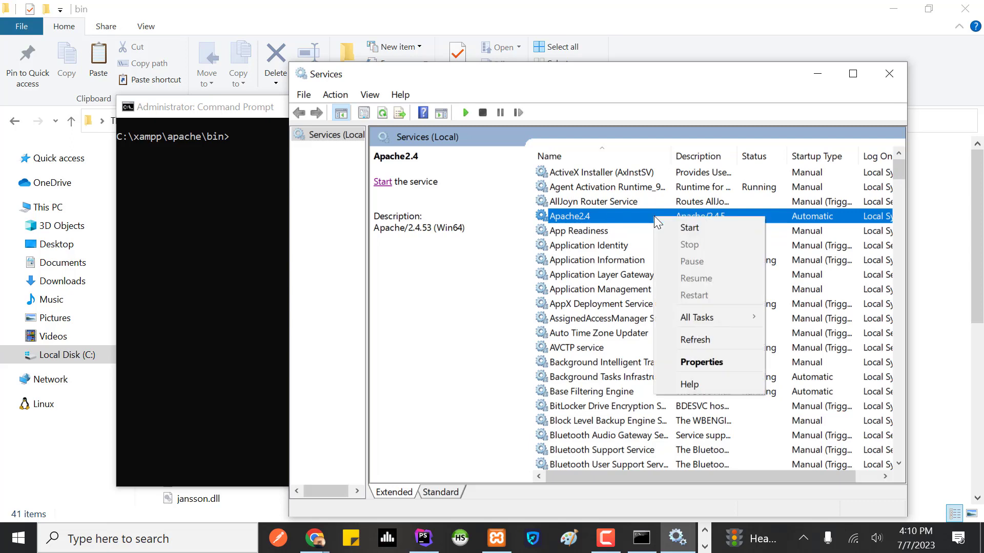
pyautogui.click(681, 229)
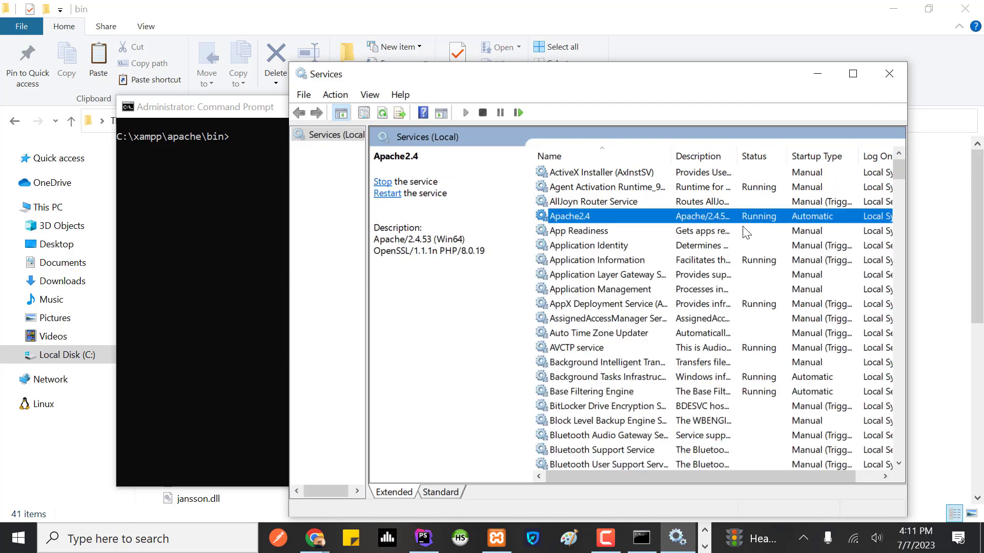
pyautogui.click(825, 79)
# Step: In the administrator Command Prompt, change the working directory from C:\xampp\apache\bin to C:\xampp\mysql\bin, one folder level at a time
pyautogui.click(311, 149)
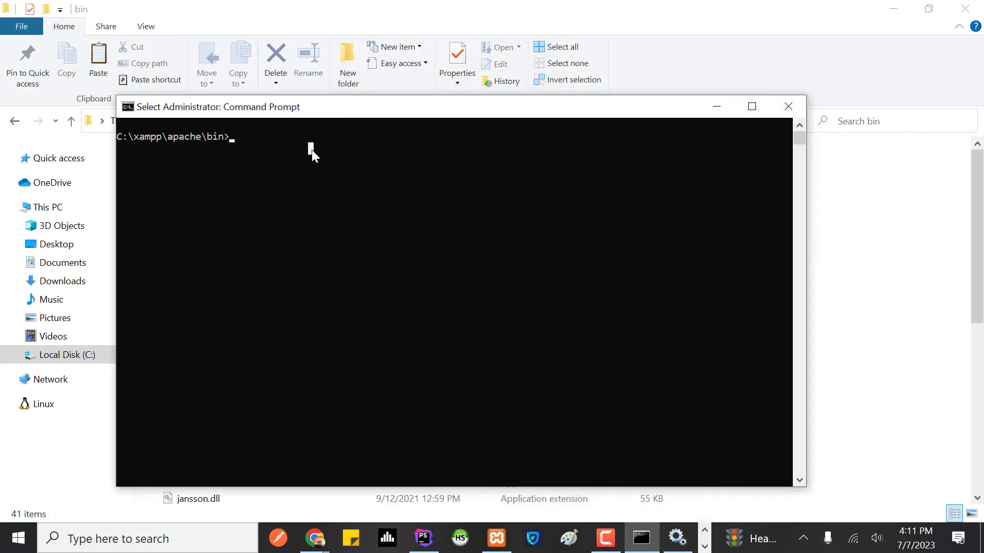
pyautogui.click(237, 138)
pyautogui.press('Escape')
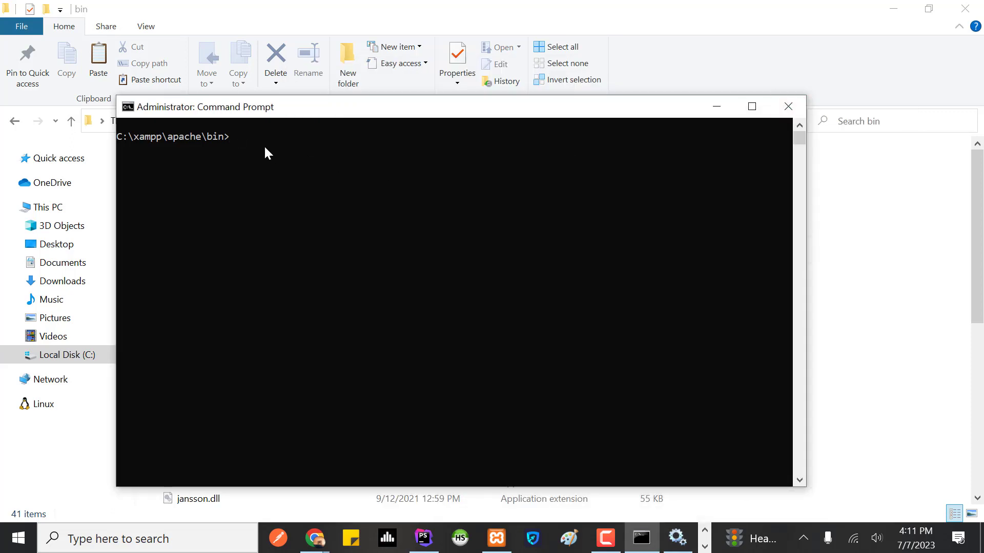
pyautogui.write('cd..')
pyautogui.press('Return')
pyautogui.write('cd..')
pyautogui.press('Return')
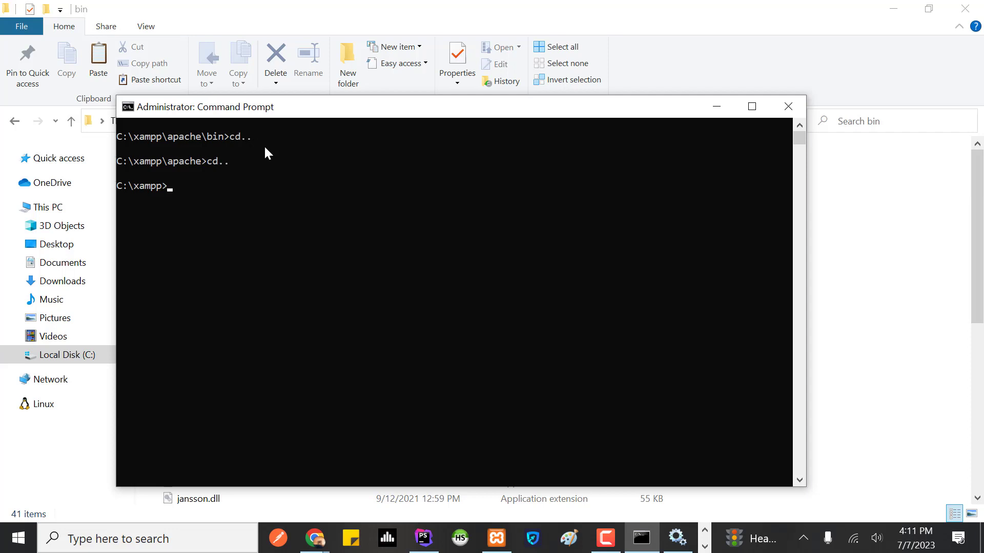
pyautogui.write('cd mysql')
pyautogui.press('Return')
pyautogui.write('cd bin')
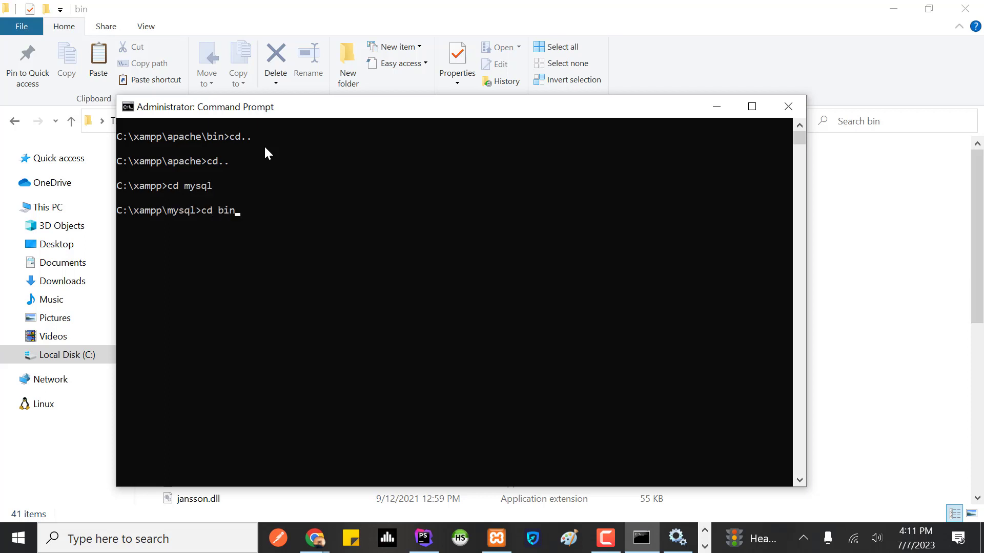
pyautogui.press('Return')
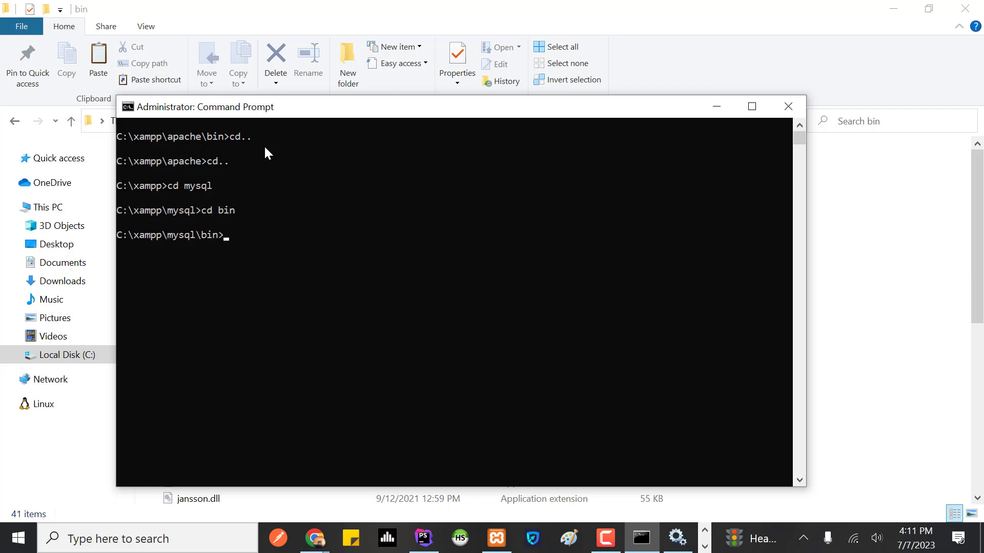
# Step: Clear the Command Prompt screen with cls and install MySQL as a Windows service with mysqld --install
pyautogui.write('clear')
pyautogui.press('Return')
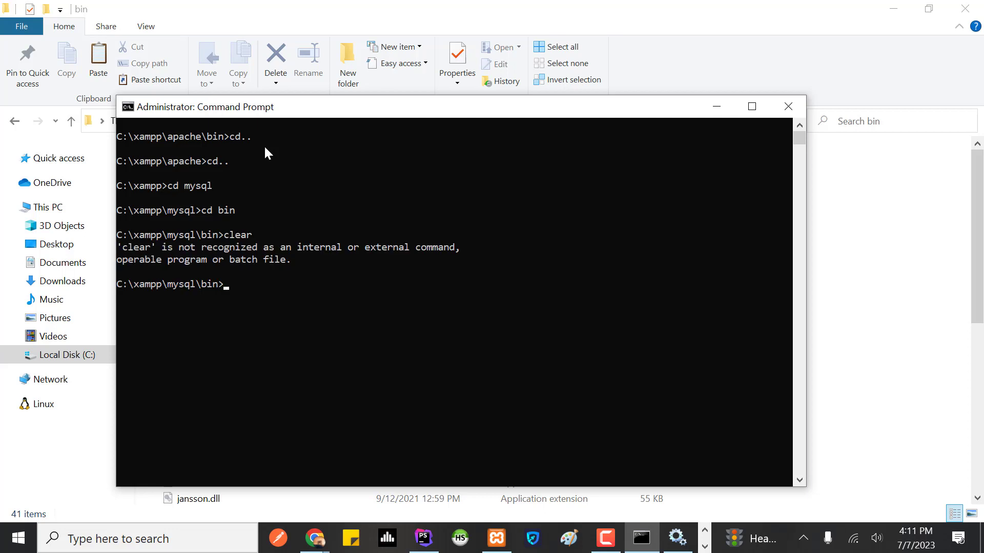
pyautogui.write('cls')
pyautogui.press('Return')
pyautogui.write('m')
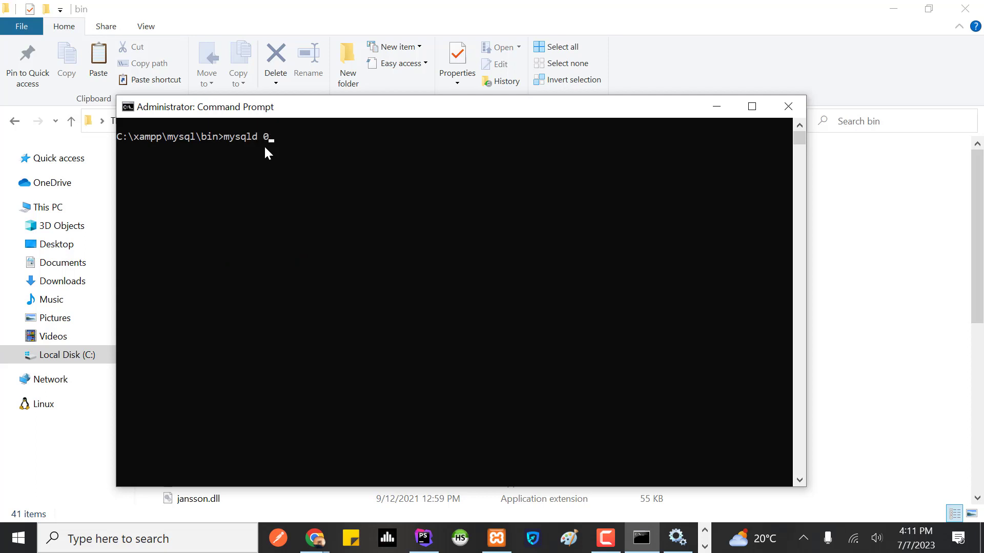
pyautogui.write('ysqld --install')
pyautogui.press('Return')
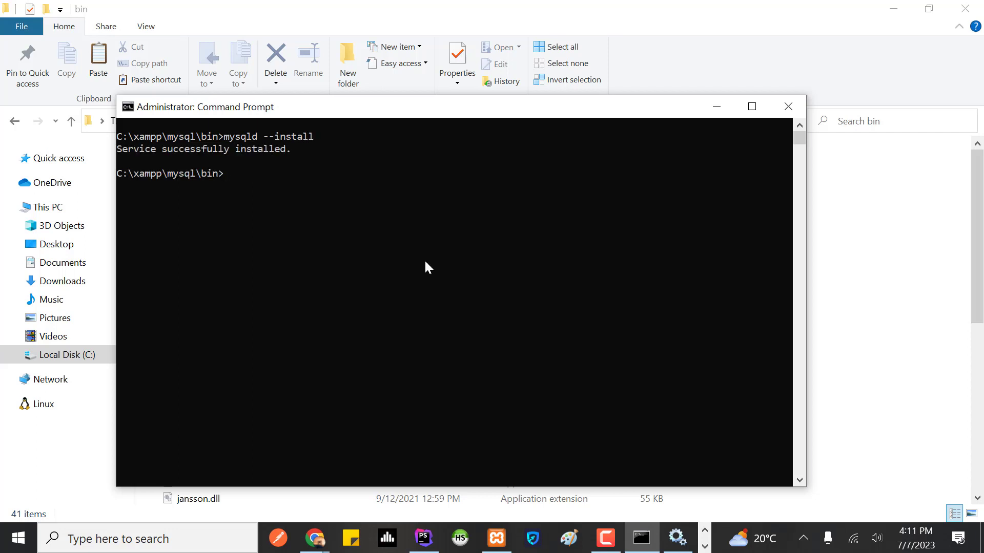
# Step: Close the Services window and reopen the Services app to reload its list
pyautogui.click(647, 533)
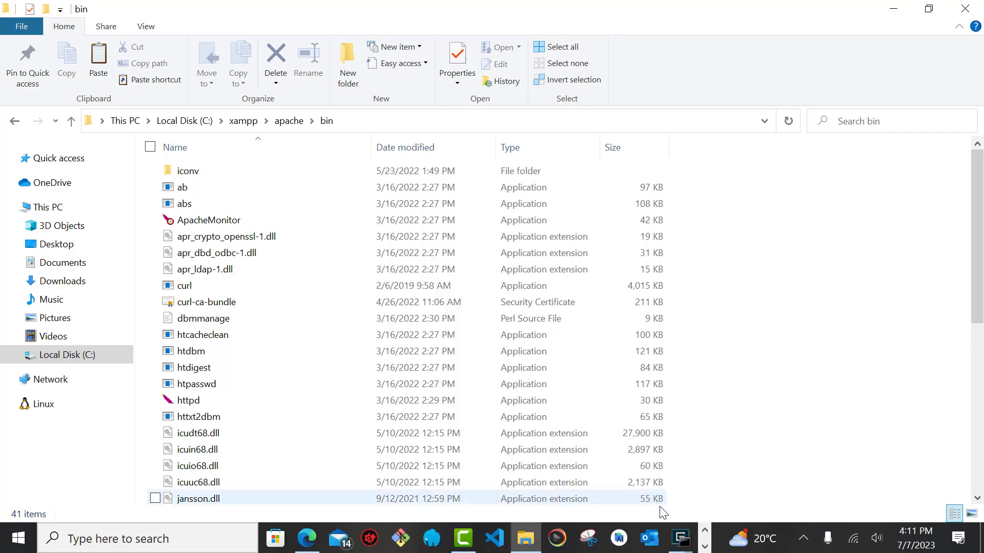
pyautogui.click(676, 539)
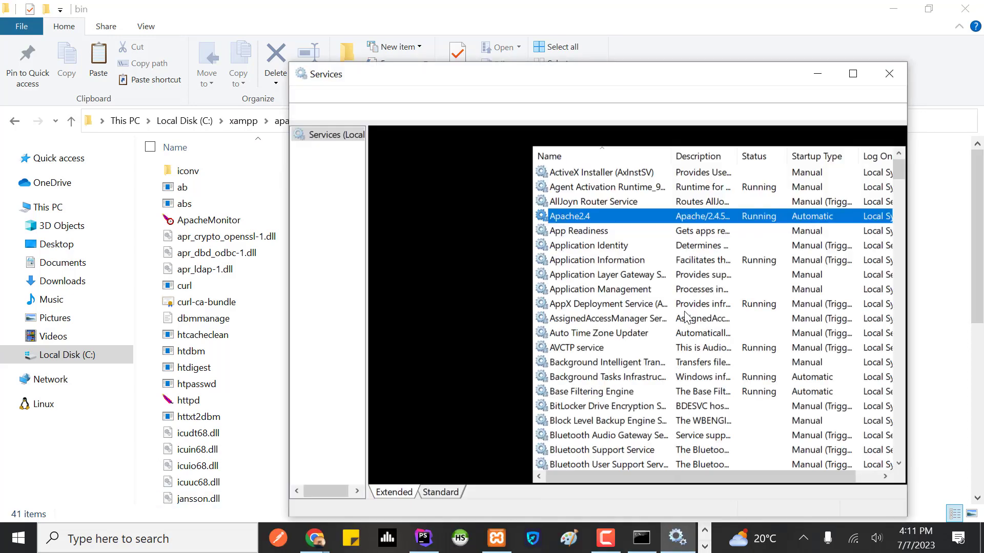
pyautogui.click(889, 73)
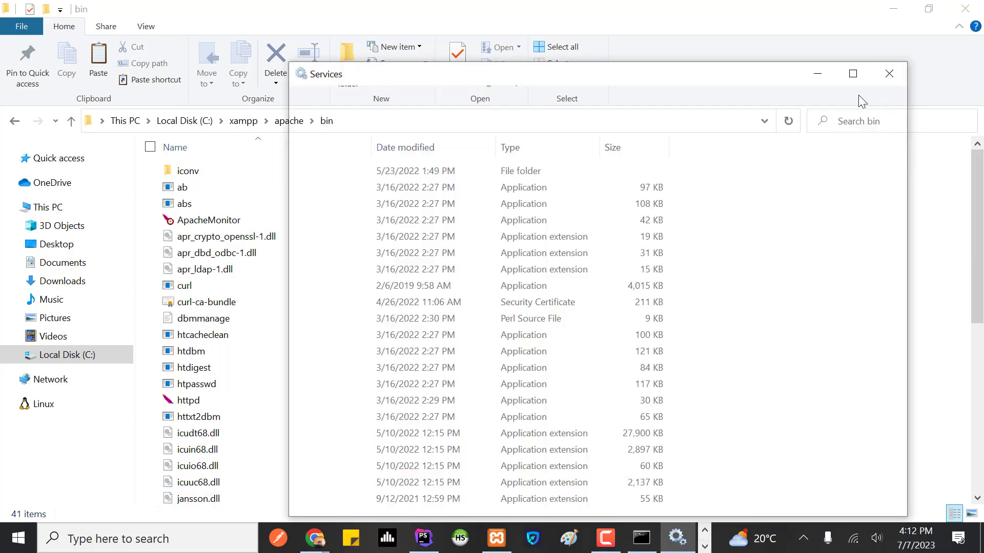
pyautogui.click(123, 538)
pyautogui.write('ser')
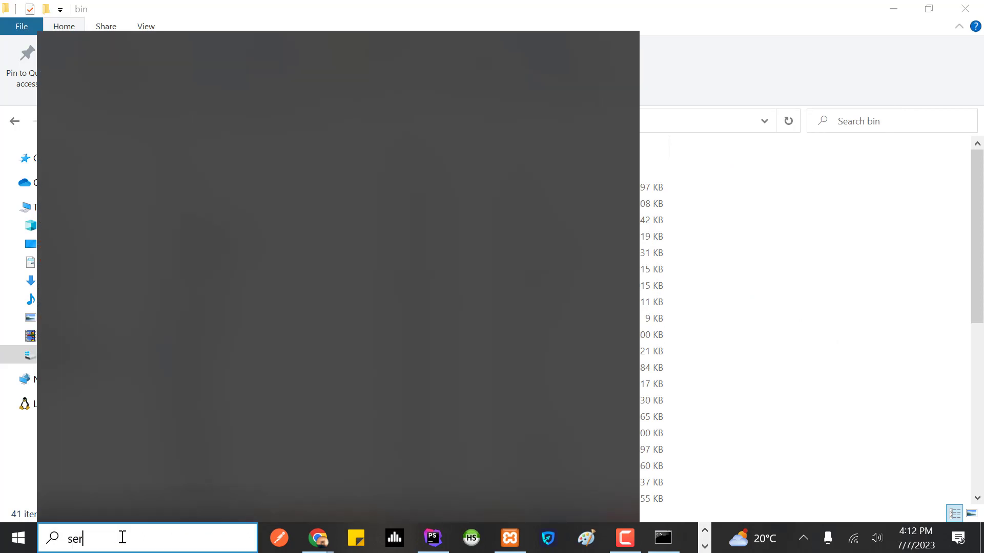
pyautogui.write('vi')
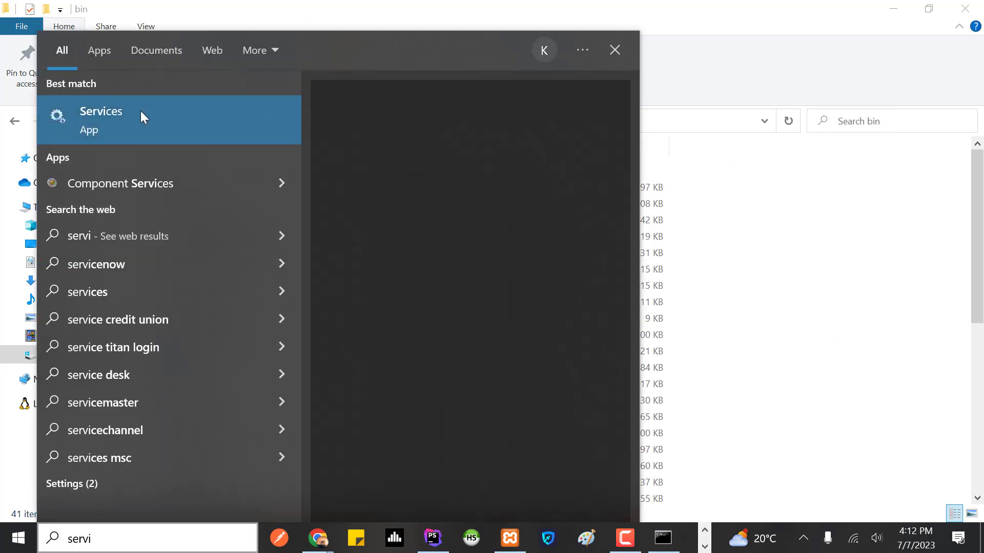
pyautogui.click(141, 113)
# Step: Find the MySQL service in the Services list and select it to examine its startup type
pyautogui.scroll(-15, 845, 216)
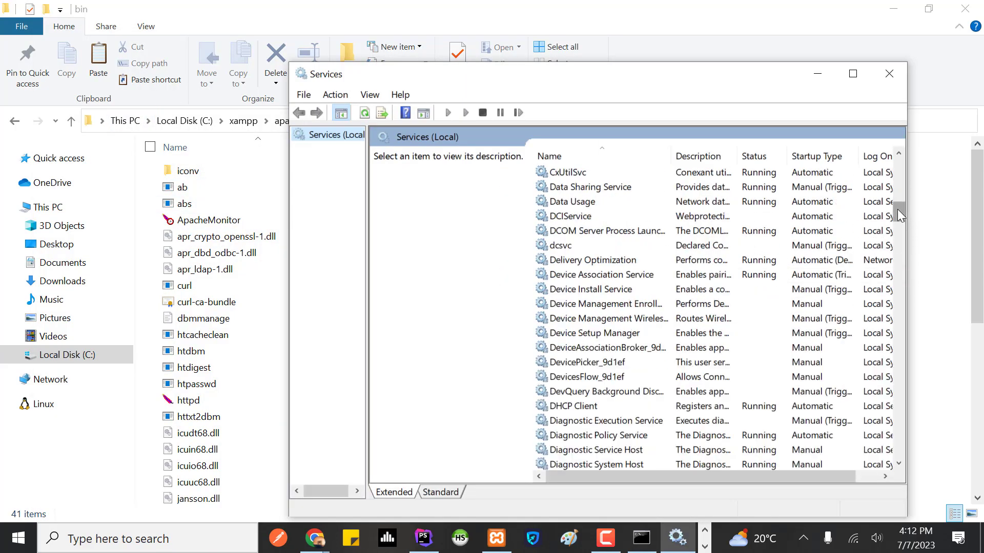
pyautogui.moveTo(897, 210); pyautogui.dragTo(889, 402)
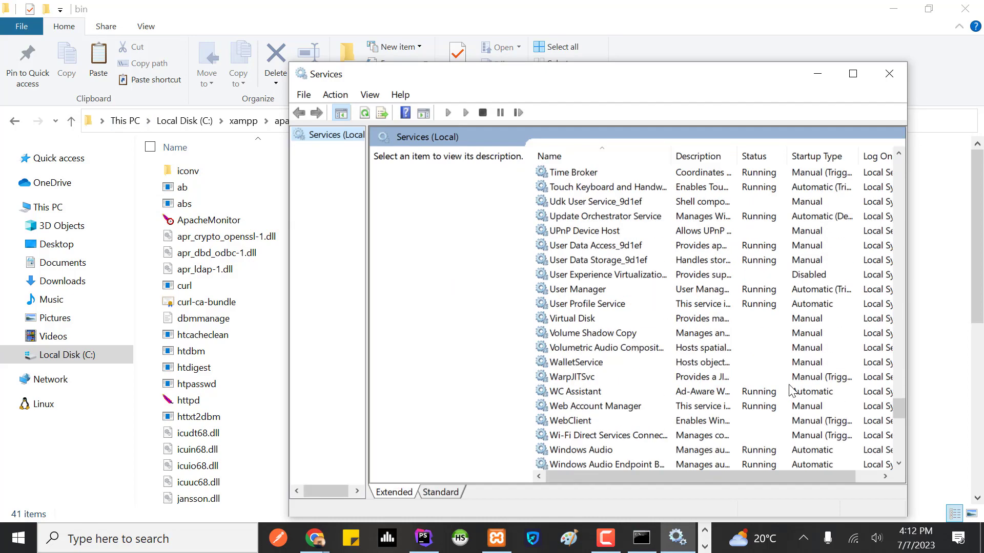
pyautogui.scroll(-15, 789, 391)
pyautogui.scroll(8, 774, 348)
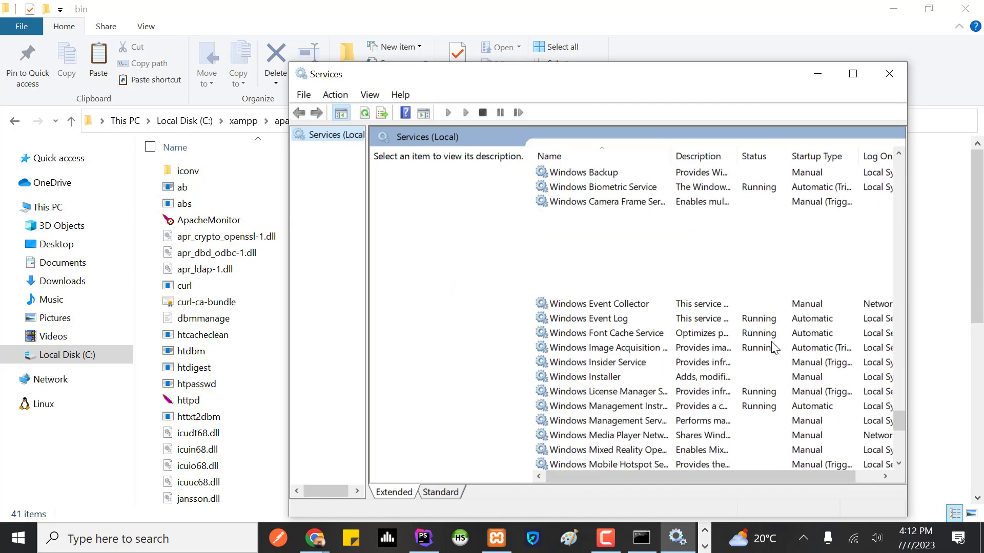
pyautogui.scroll(8, 773, 348)
pyautogui.scroll(-15, 774, 347)
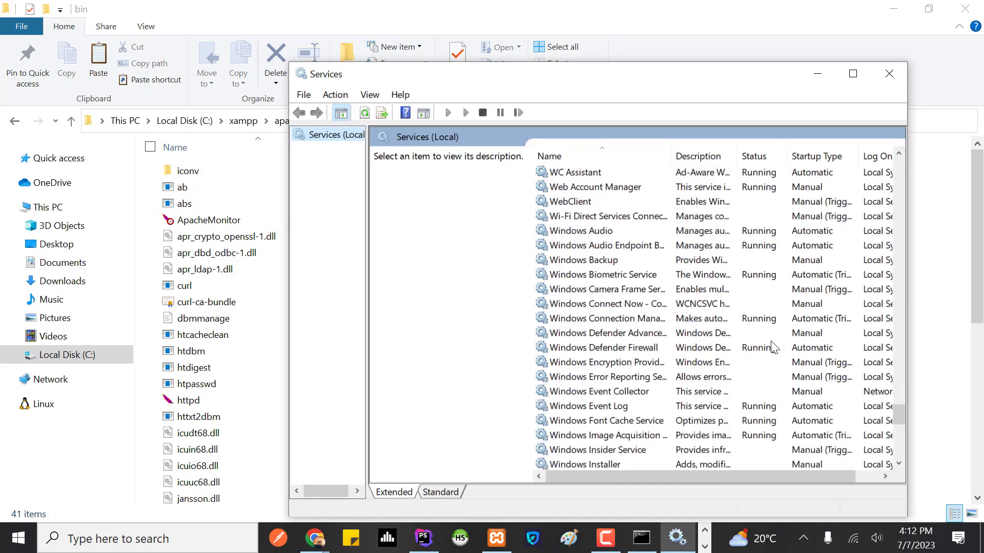
pyautogui.scroll(13, 773, 347)
pyautogui.scroll(5, 774, 347)
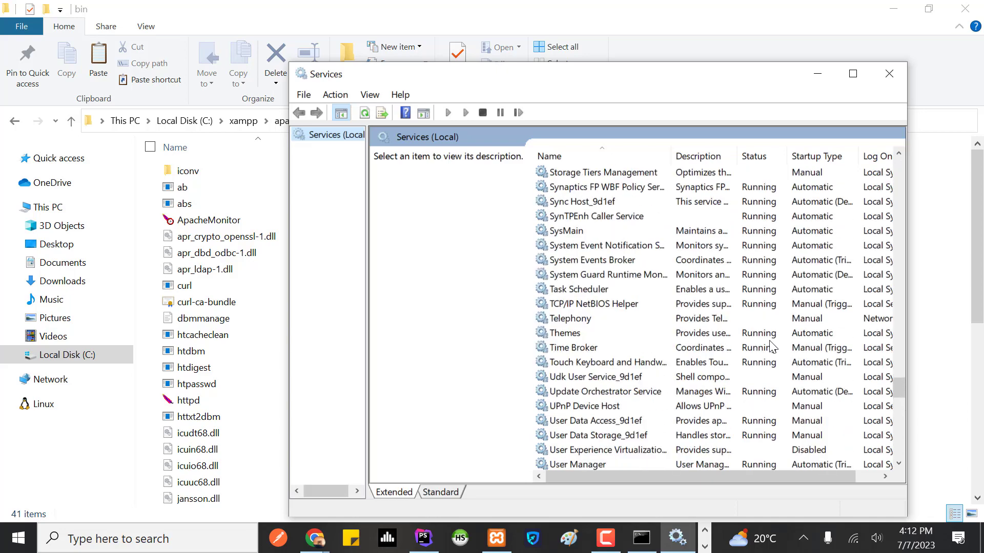
pyautogui.scroll(14, 774, 348)
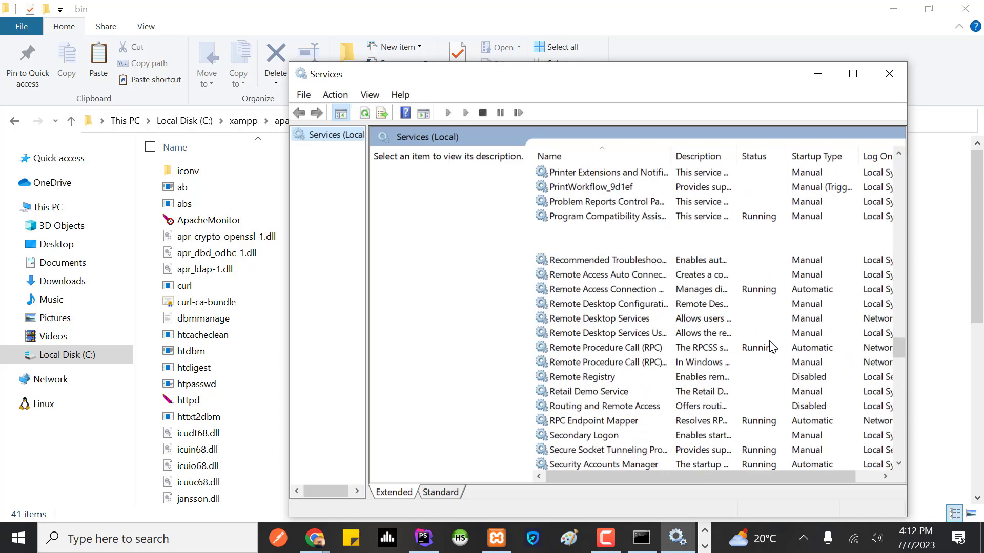
pyautogui.scroll(13, 774, 347)
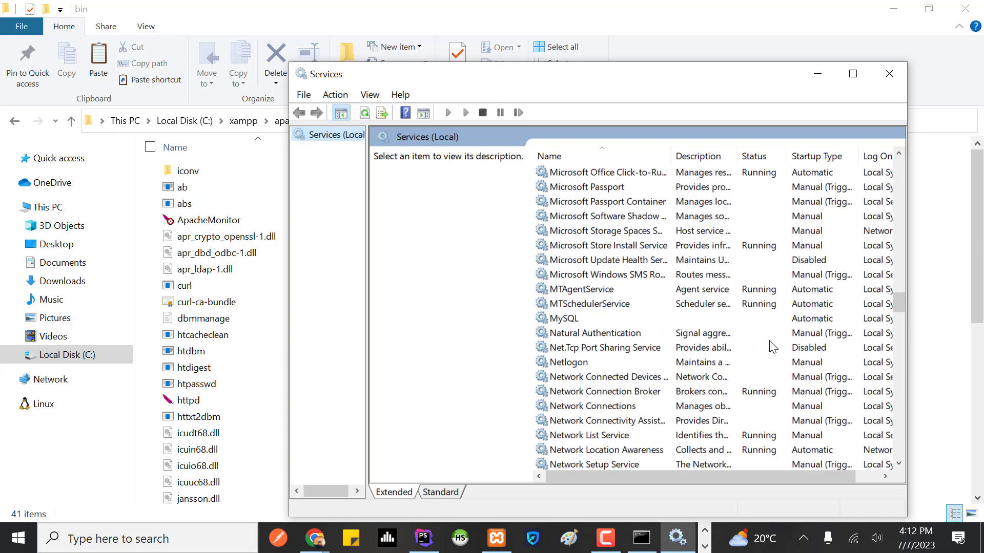
pyautogui.click(662, 319)
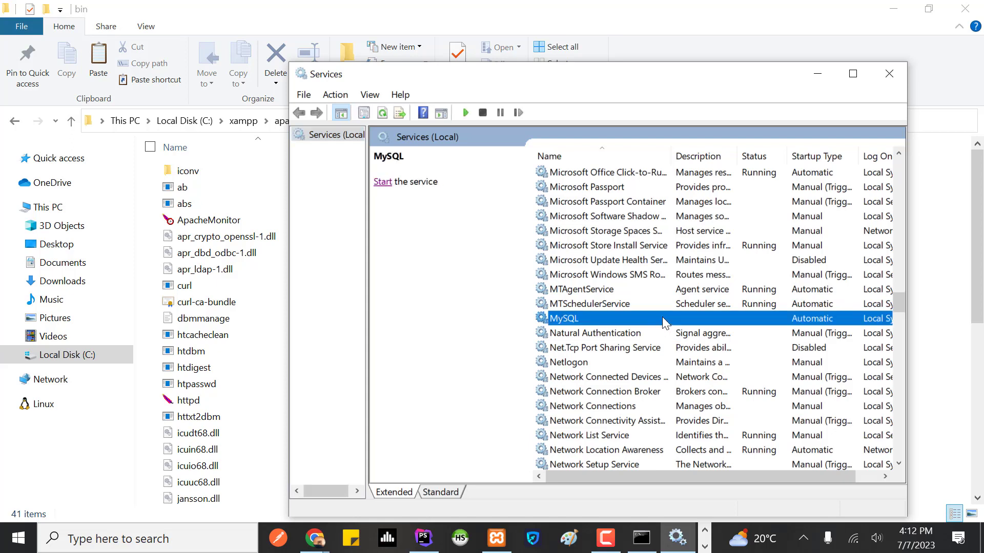
# Step: Start the MySQL service in Services and check the module states in the XAMPP Control Panel, closing the panel again
pyautogui.rightClick(810, 314)
pyautogui.click(837, 324)
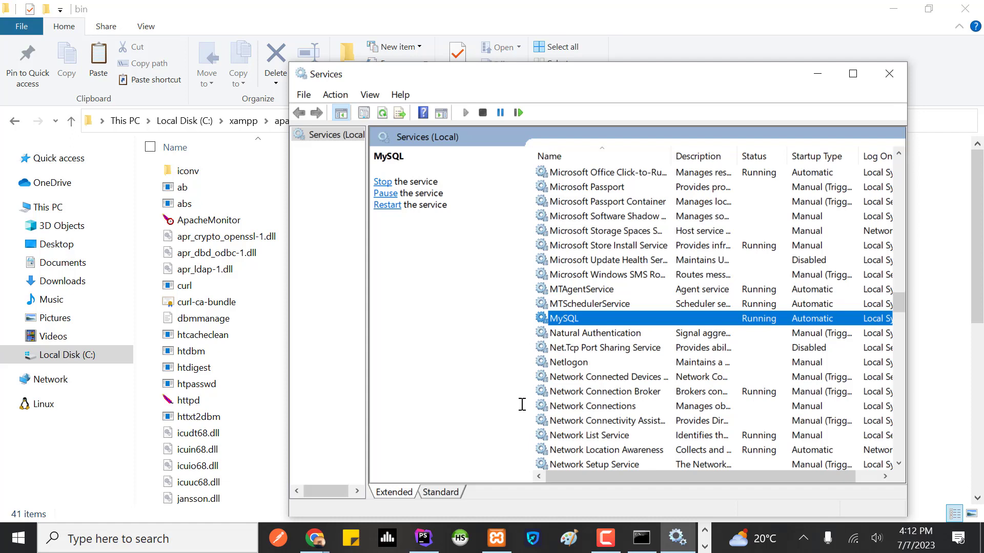
pyautogui.click(496, 538)
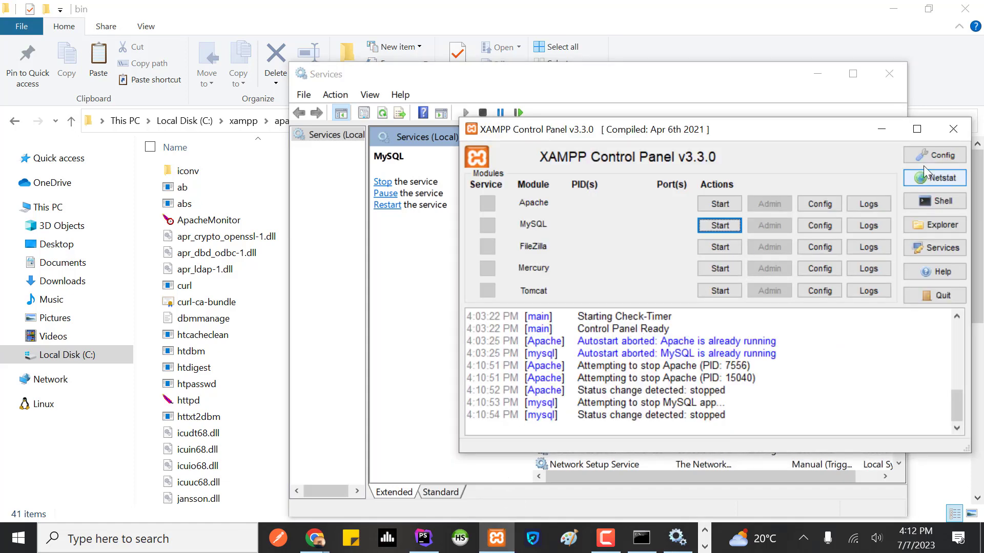
pyautogui.click(953, 130)
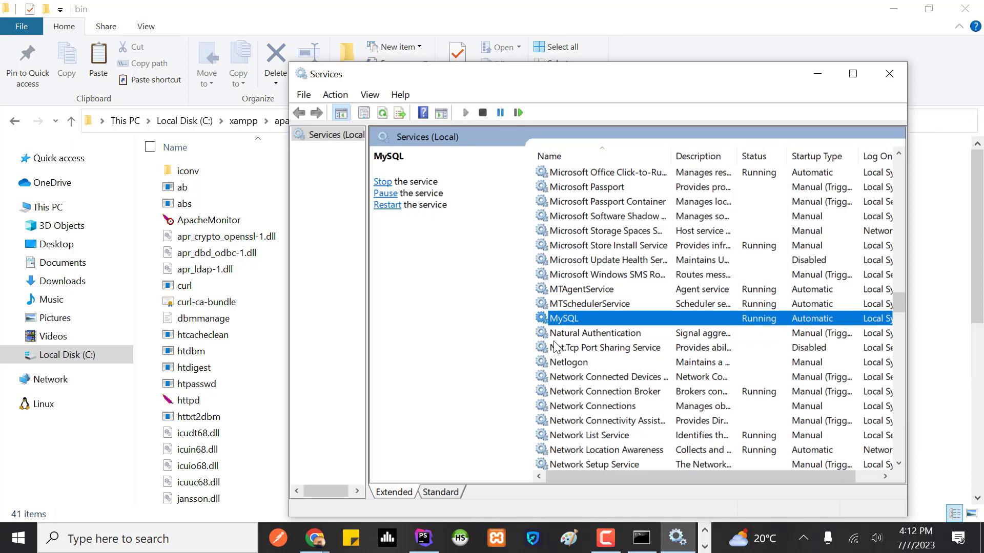
# Step: Minimize the Services window and return to the administrator Command Prompt, getting the unrelated cmd window out of the way
pyautogui.scroll(4, 693, 282)
pyautogui.scroll(6, 693, 282)
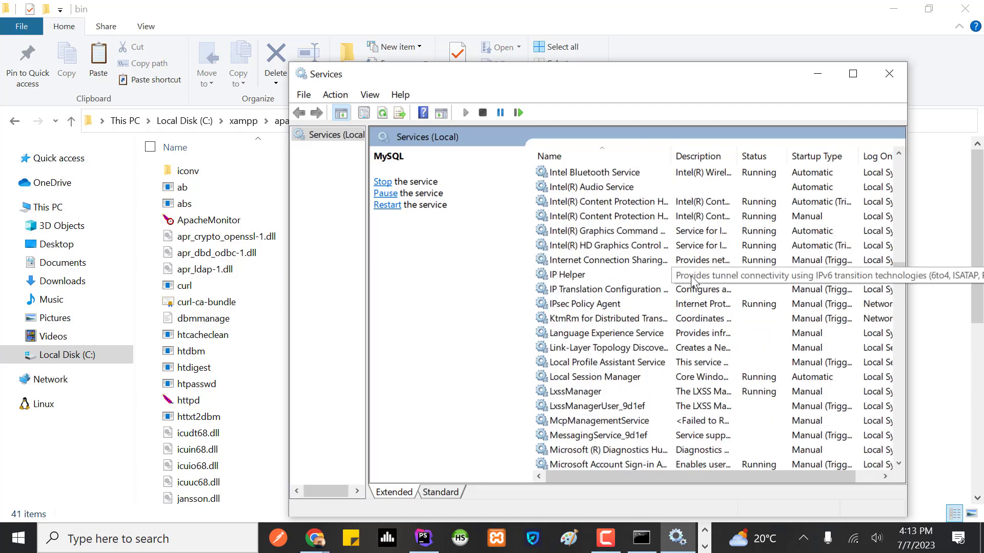
pyautogui.scroll(9, 690, 275)
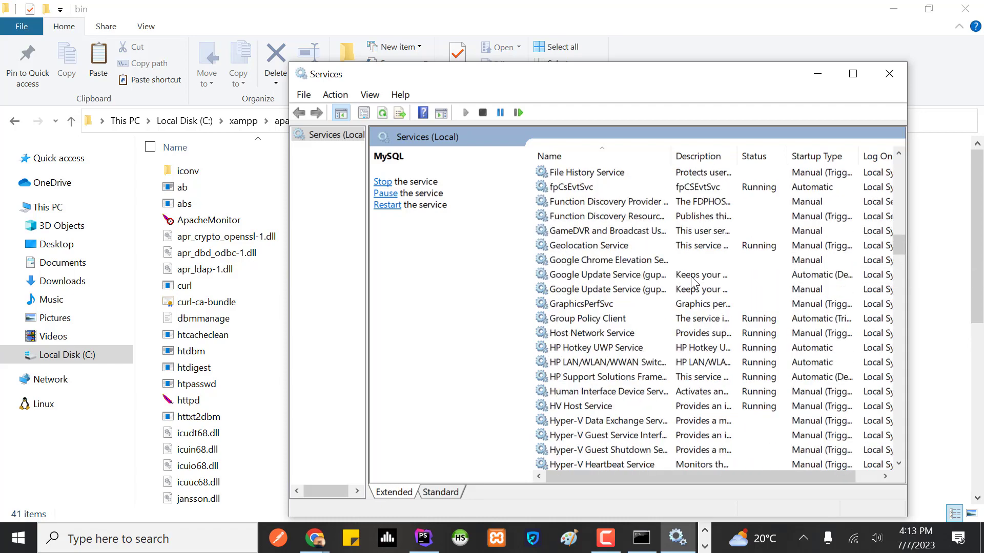
pyautogui.scroll(9, 691, 275)
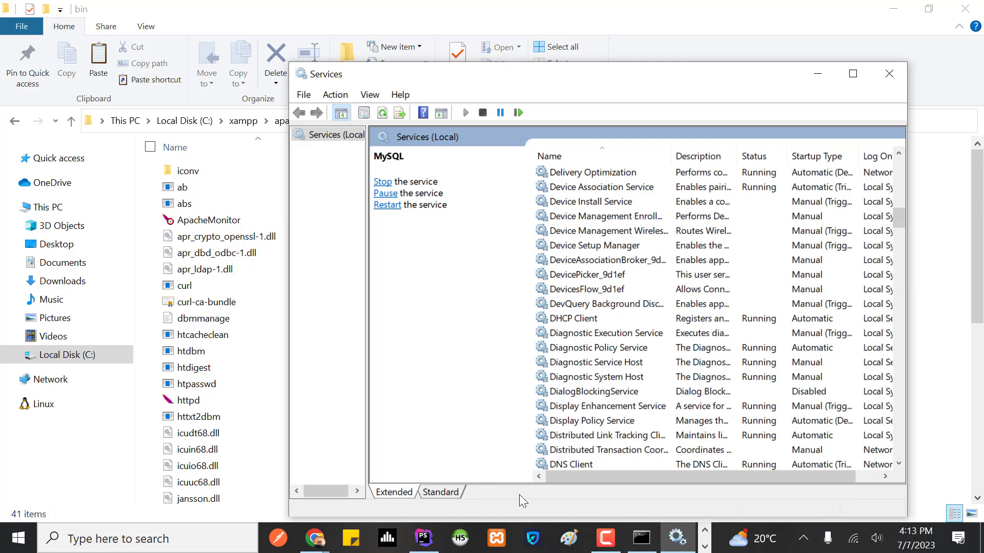
pyautogui.click(809, 81)
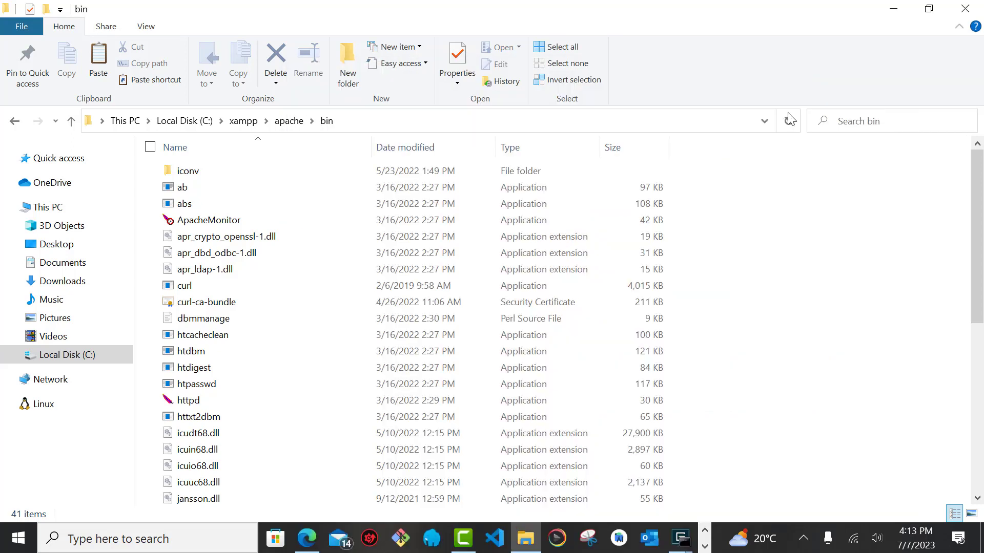
pyautogui.moveTo(678, 551)
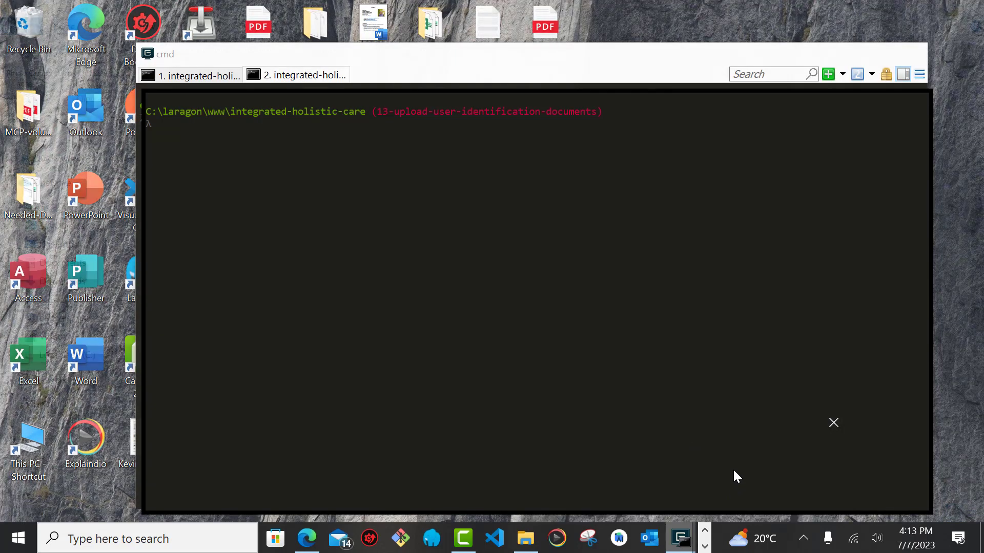
pyautogui.click(733, 468)
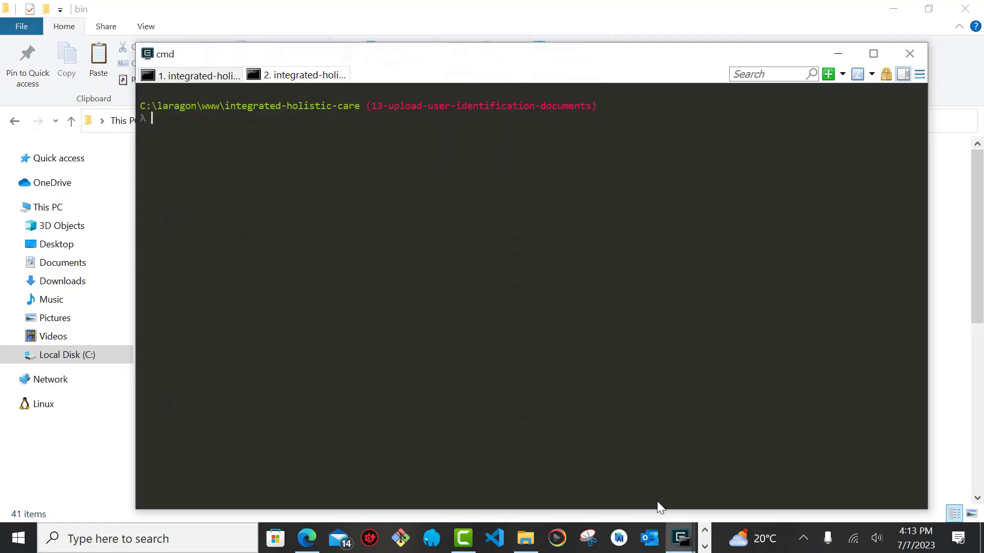
pyautogui.click(704, 547)
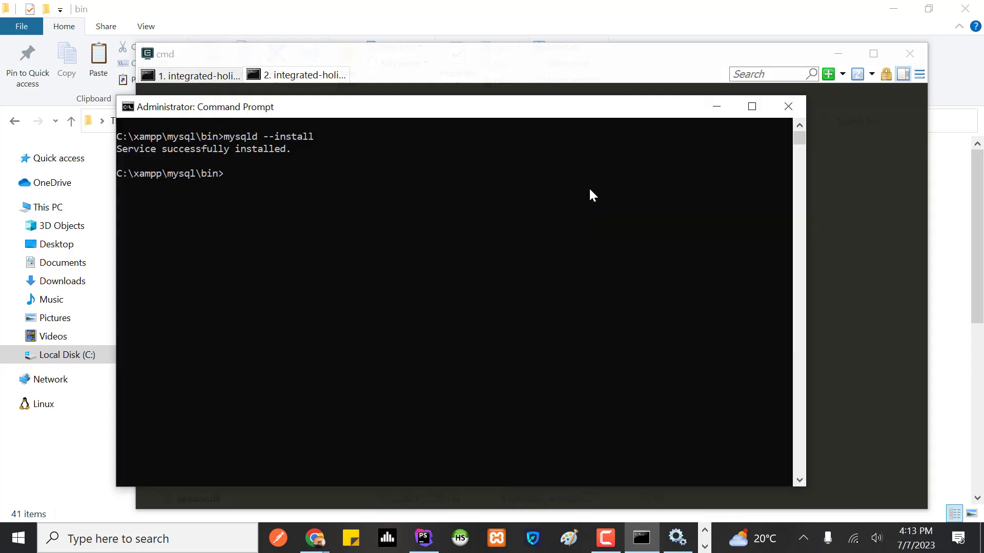
pyautogui.click(849, 51)
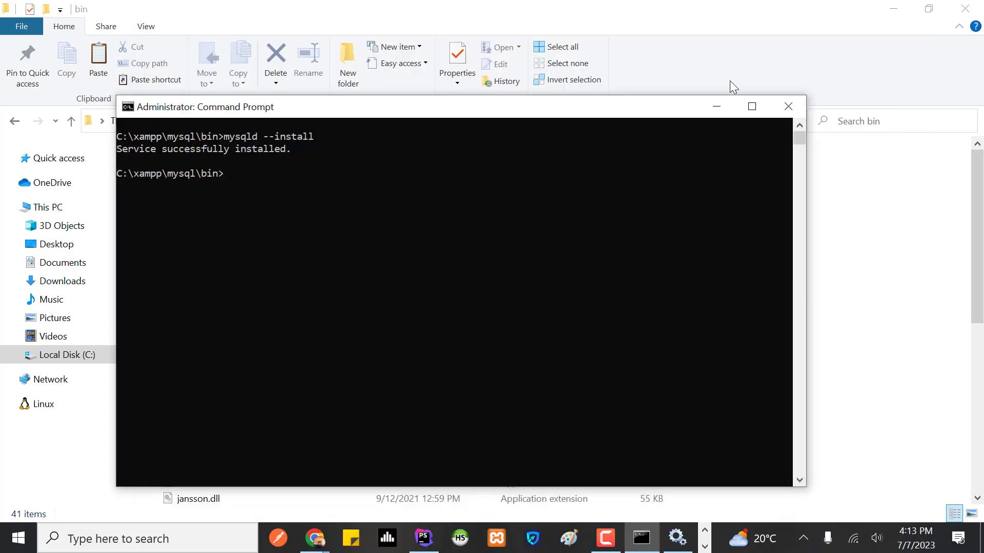
# Step: Try to remove the MySQL service with mysqld --remove from C:\xampp\mysql\bin
pyautogui.press('Up')
pyautogui.press('BackSpace')
pyautogui.press('BackSpace')
pyautogui.press('BackSpace')
pyautogui.press('BackSpace')
pyautogui.press('Delete')
pyautogui.press('Delete')
pyautogui.press('BackSpace')
pyautogui.write('remove')
pyautogui.press('Return')
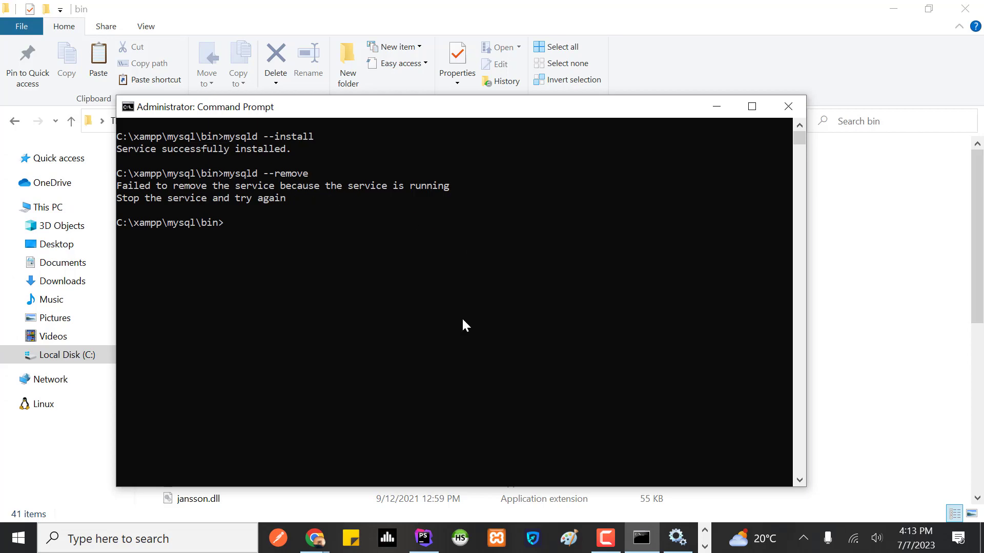
# Step: Switch to Services, find the MySQL service in the list and stop it
pyautogui.click(677, 538)
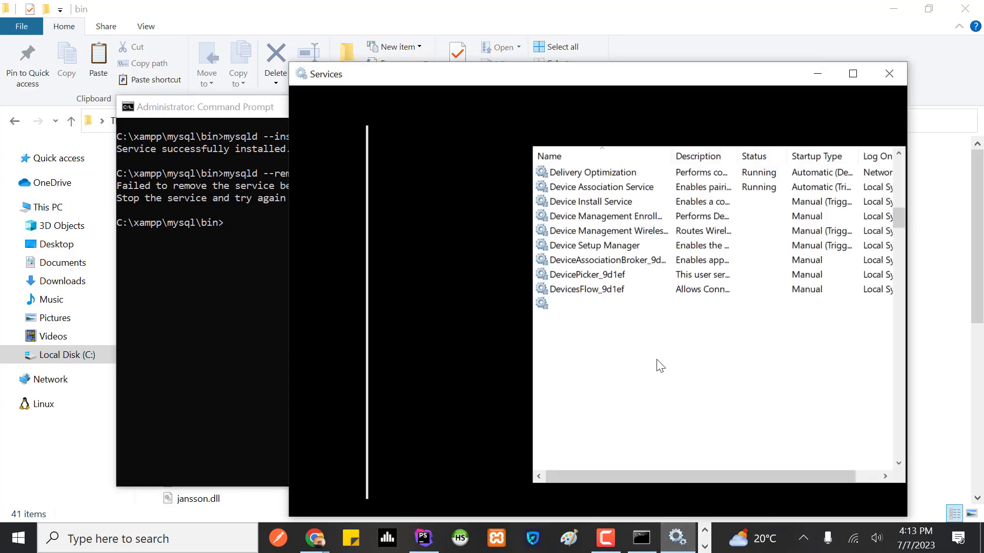
pyautogui.scroll(-15, 848, 379)
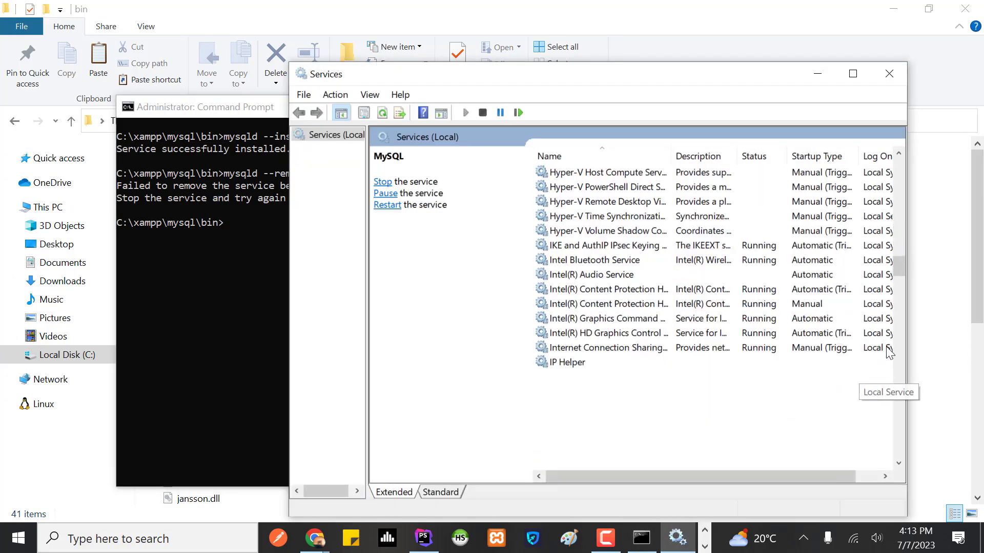
pyautogui.moveTo(899, 267); pyautogui.dragTo(890, 426)
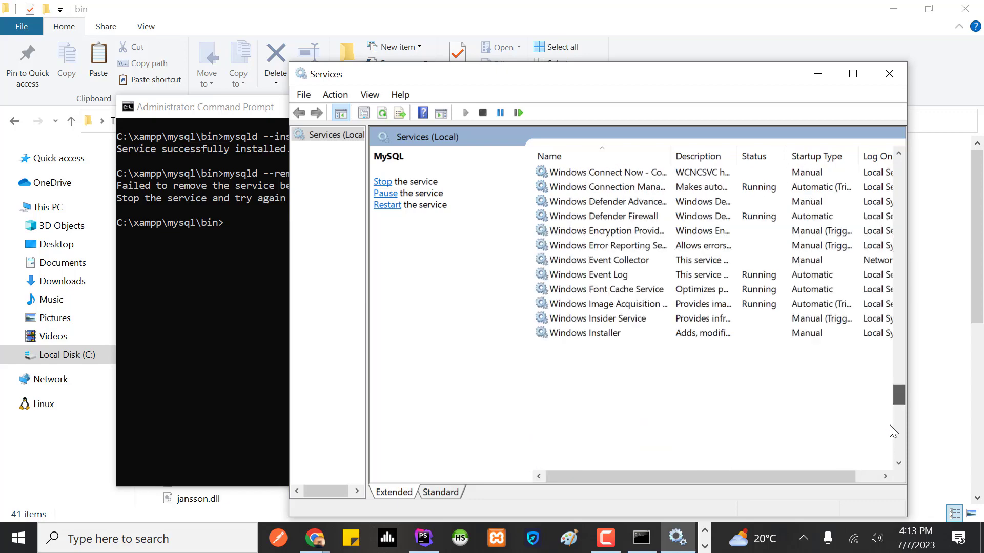
pyautogui.scroll(15, 846, 395)
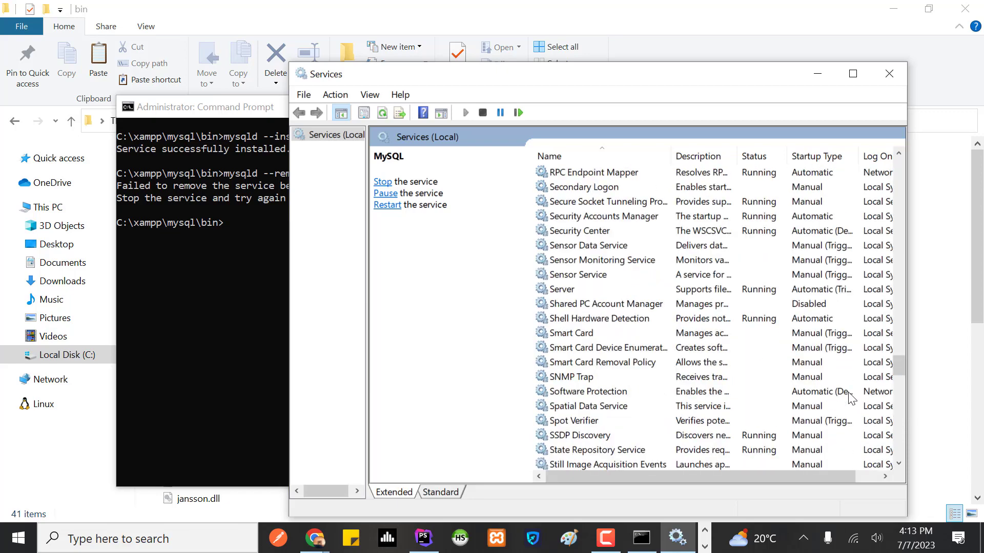
pyautogui.scroll(15, 850, 397)
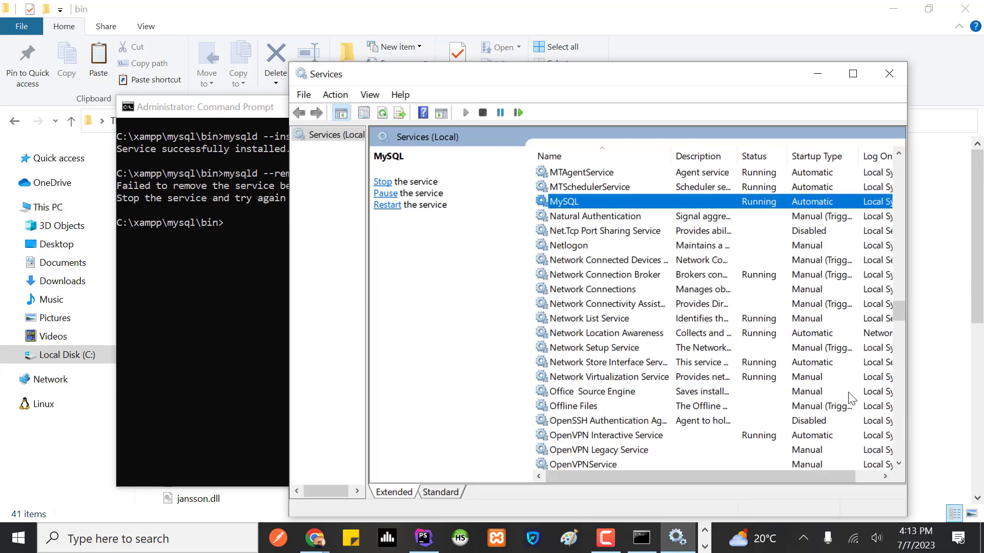
pyautogui.rightClick(712, 201)
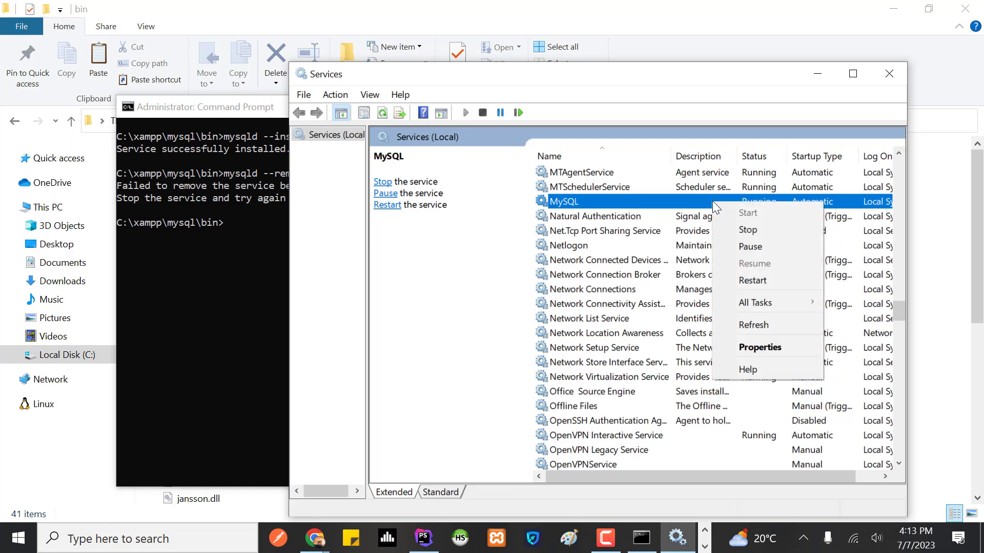
pyautogui.click(758, 231)
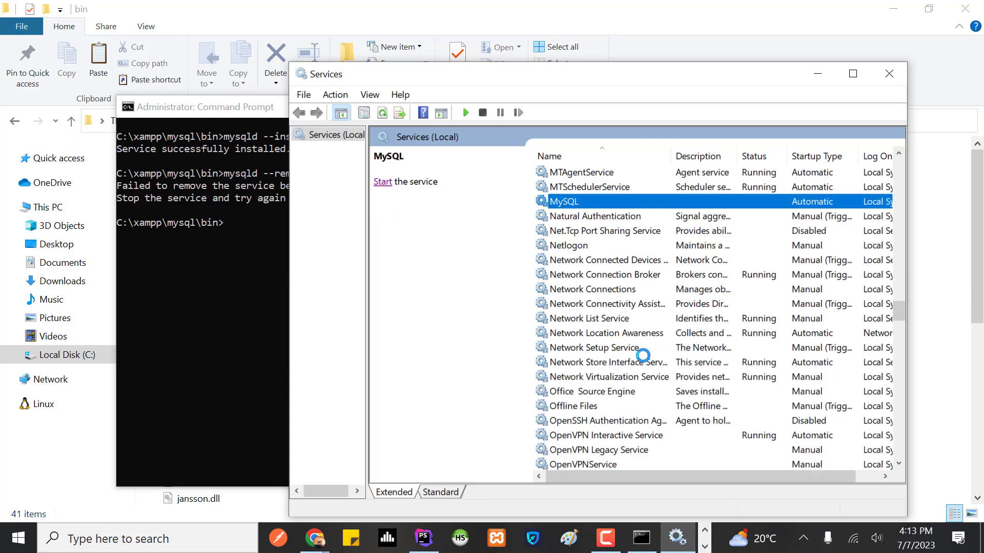
# Step: Find the Apache2.4 service in the Services list and stop it
pyautogui.scroll(20, 644, 356)
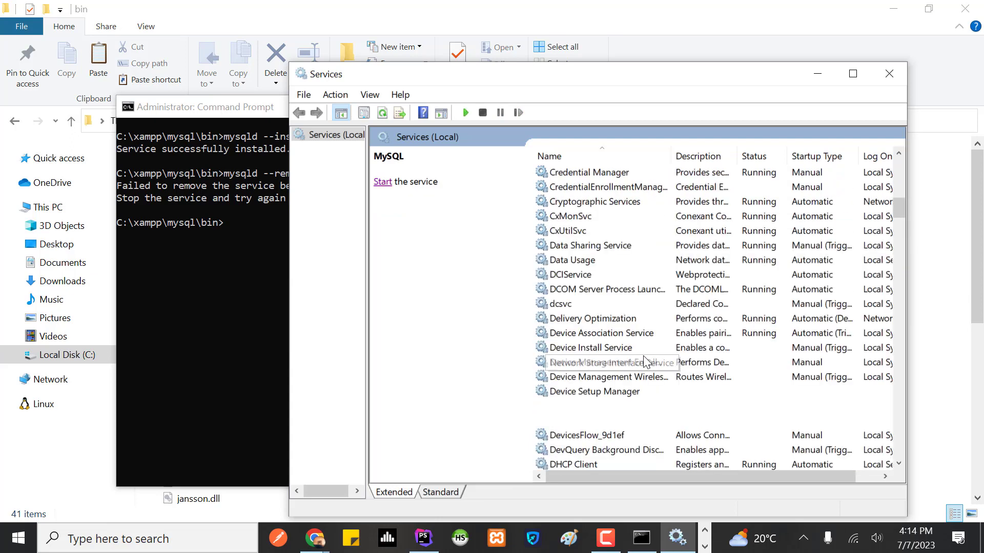
pyautogui.scroll(10, 644, 356)
pyautogui.click(589, 215)
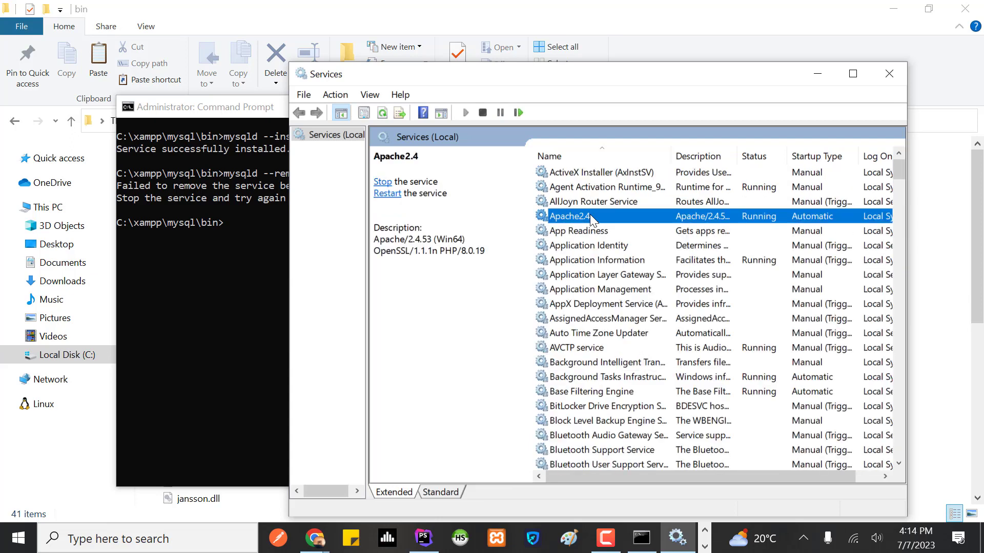
pyautogui.rightClick(590, 216)
pyautogui.click(615, 244)
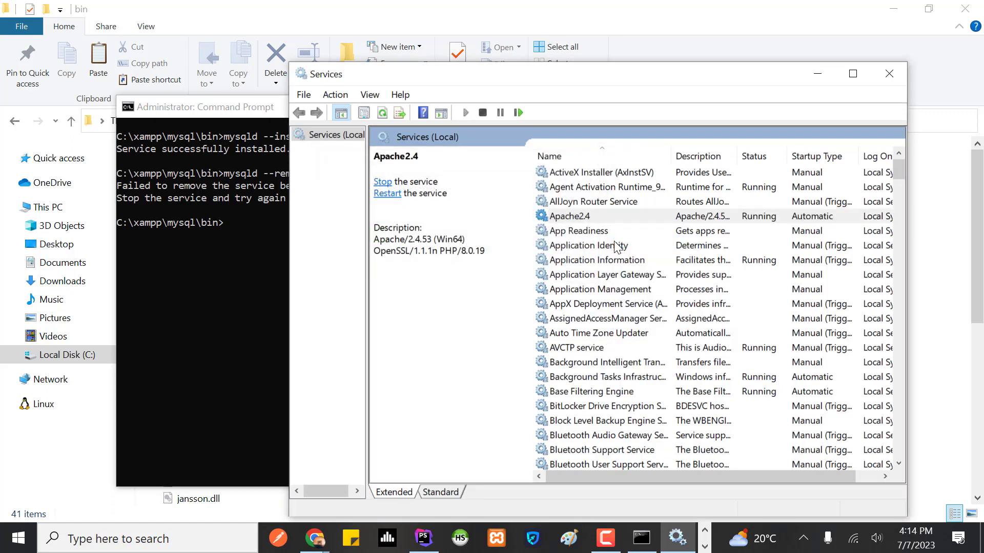
# Step: Return to the Command Prompt and run mysqld --remove again to remove the stopped MySQL service
pyautogui.click(815, 80)
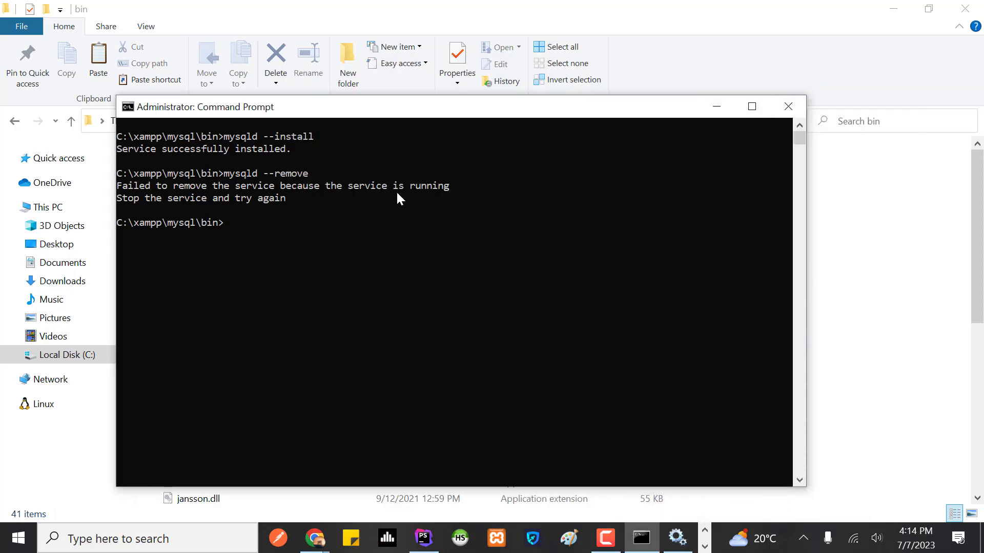
pyautogui.press('Up')
pyautogui.press('Return')
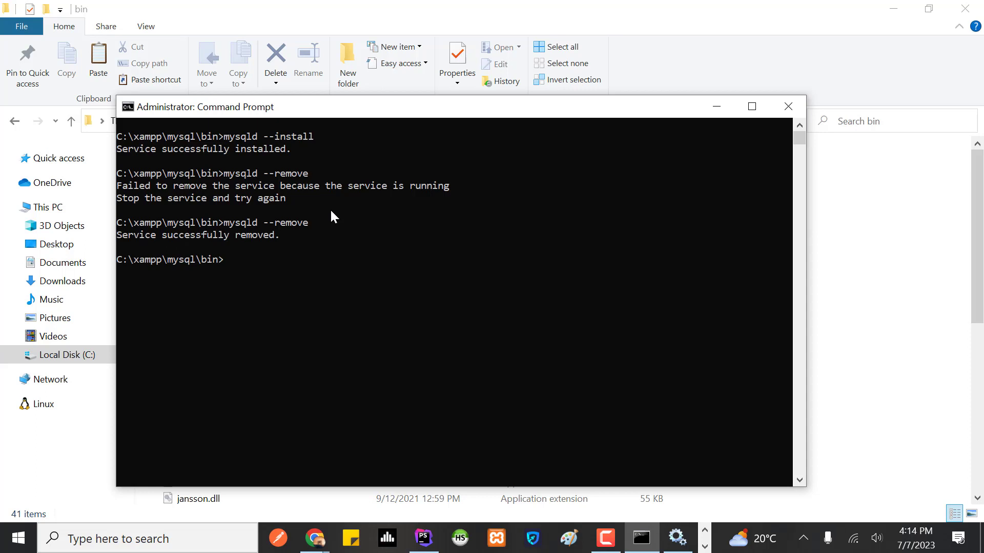
# Step: Try to uninstall the Apache service by running httpd.exe -k uninstall from C:\xampp\mysql\bin
pyautogui.press('Up')
pyautogui.press('Up')
pyautogui.press('Up')
pyautogui.press('Up')
pyautogui.press('Up')
pyautogui.press('Up')
pyautogui.press('Up')
pyautogui.press('Up')
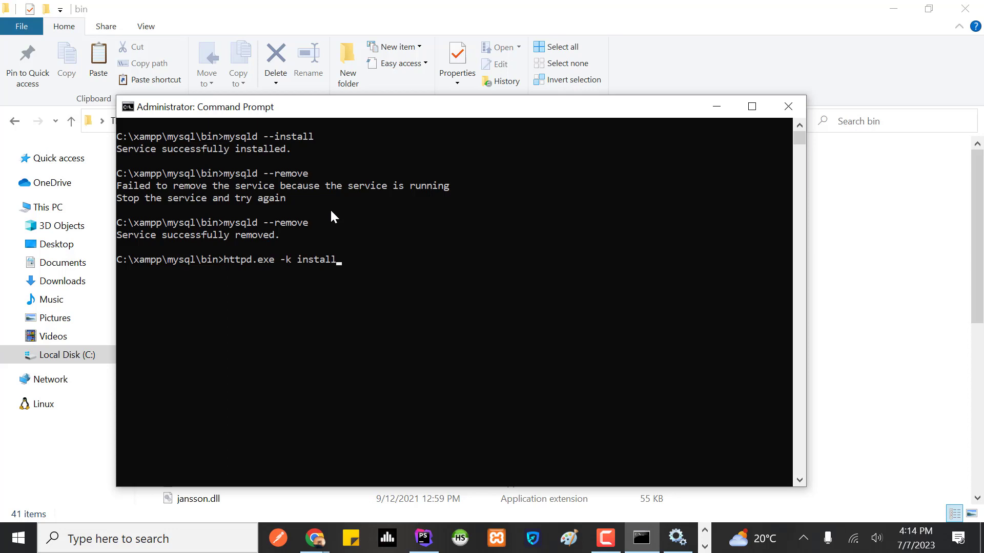
pyautogui.press('Left')
pyautogui.press('Left')
pyautogui.press('Left')
pyautogui.press('Left')
pyautogui.press('BackSpace')
pyautogui.write('uni')
pyautogui.press('Return')
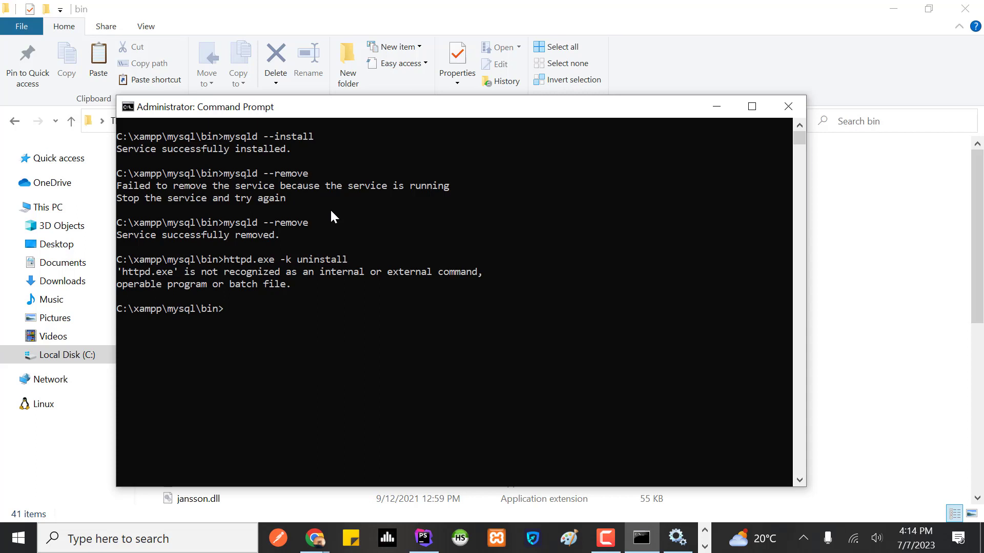
# Step: Change the working directory to C:\xampp\apache\bin one folder level at a time and clear the screen with cls
pyautogui.write('cd..')
pyautogui.press('Return')
pyautogui.write('cd..')
pyautogui.press('Return')
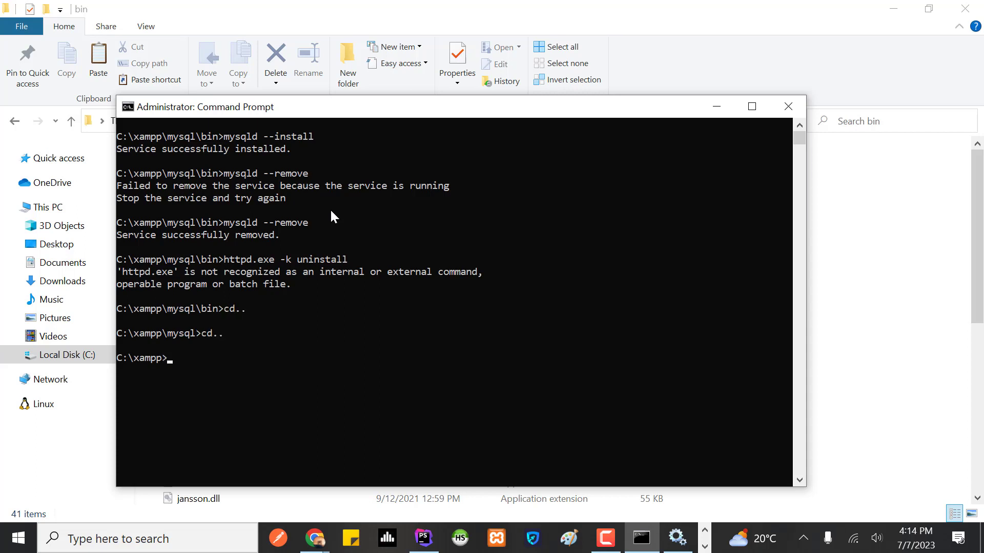
pyautogui.write('cd apache')
pyautogui.press('Return')
pyautogui.write('cd bin')
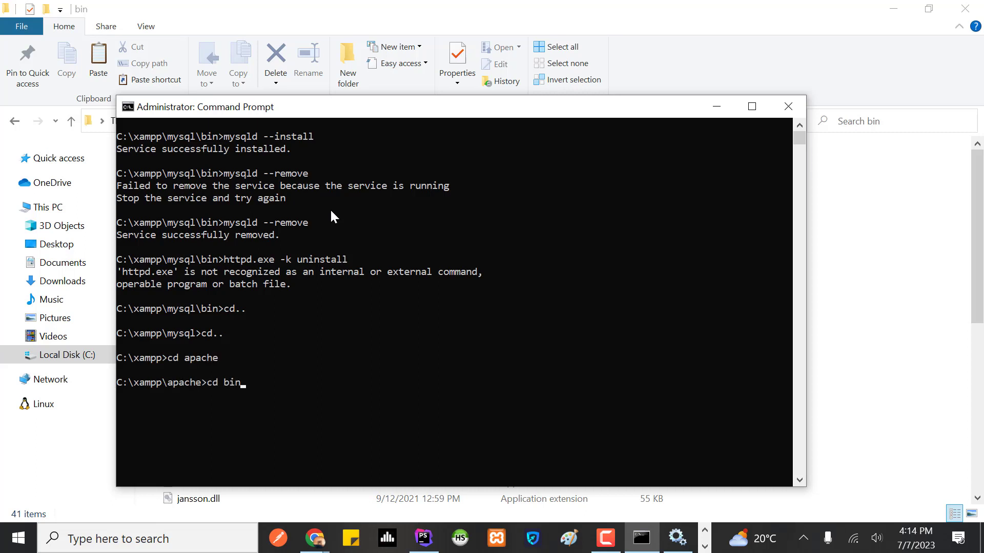
pyautogui.press('Return')
pyautogui.write('cls')
pyautogui.press('Return')
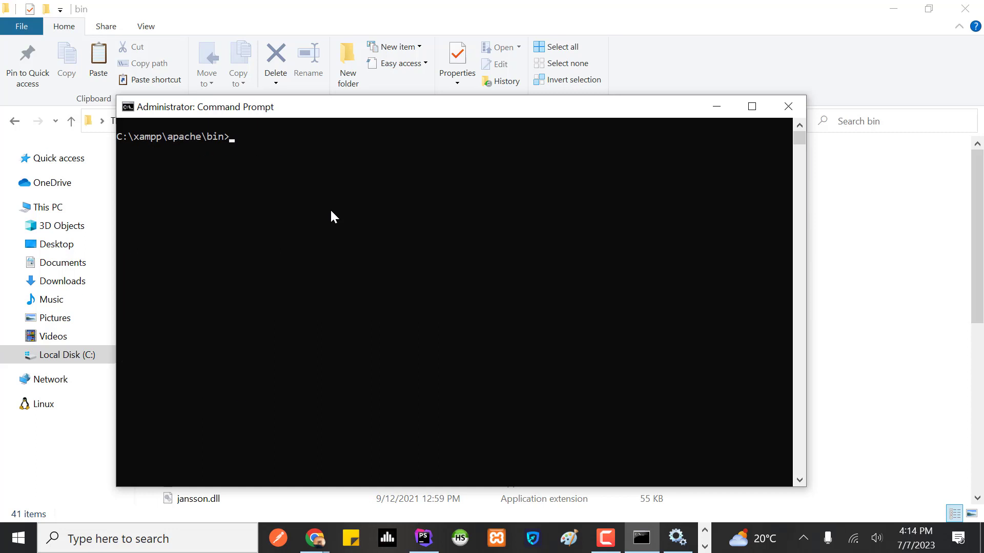
# Step: Uninstall the Apache service by running httpd.exe -k uninstall from C:\xampp\apache\bin
pyautogui.press('Up')
pyautogui.press('Up')
pyautogui.press('Up')
pyautogui.press('Up')
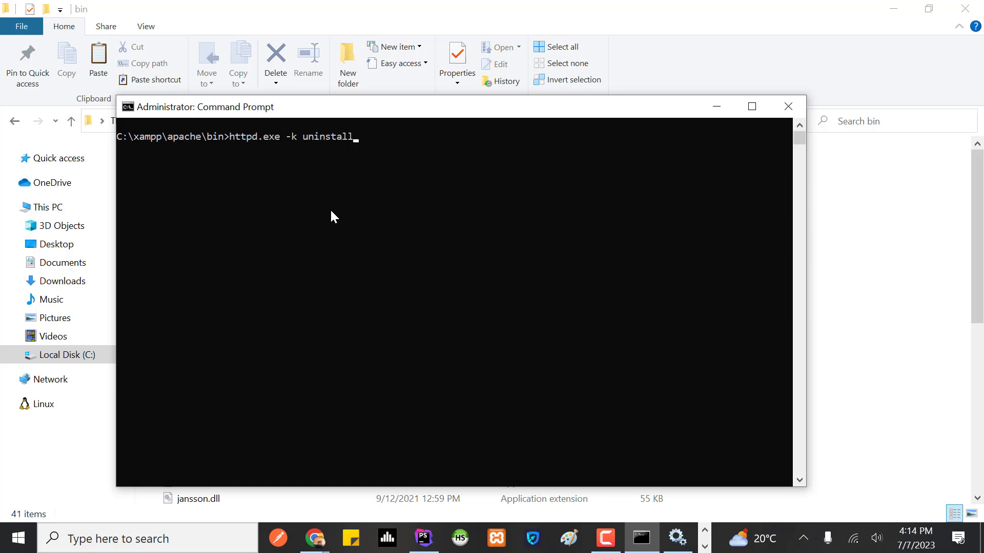
pyautogui.press('Return')
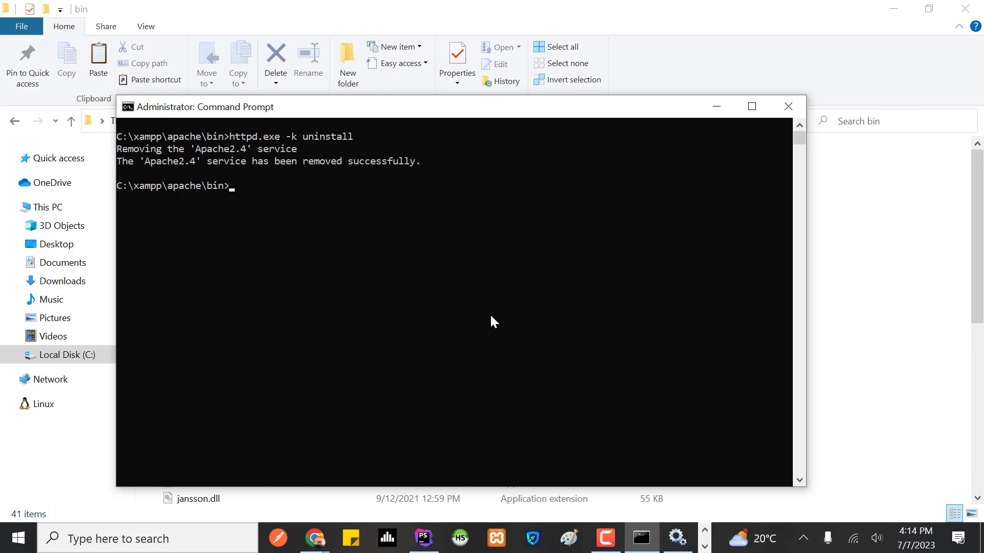
# Step: Close the already open Services window and relaunch the Services app to load an up-to-date list of services
pyautogui.click(672, 543)
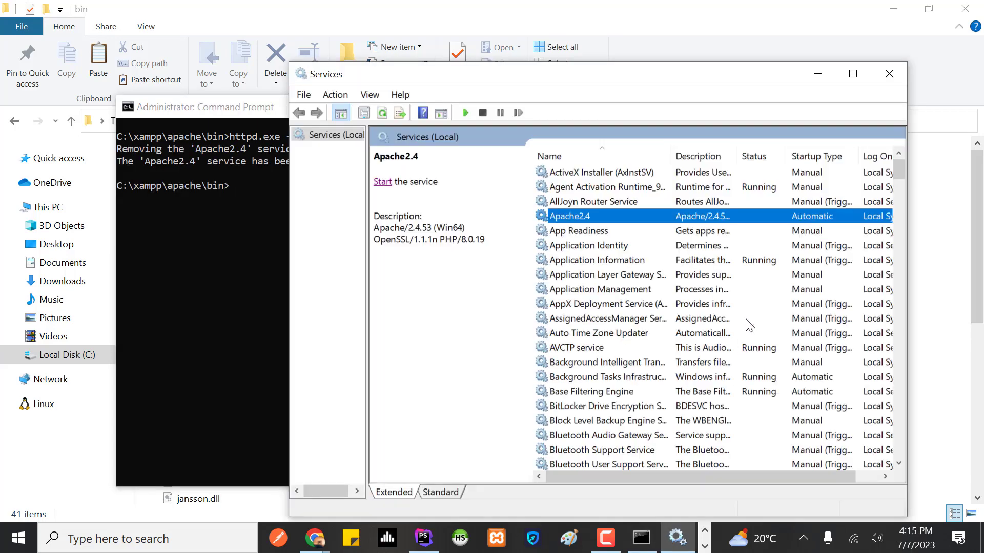
pyautogui.scroll(-20, 748, 325)
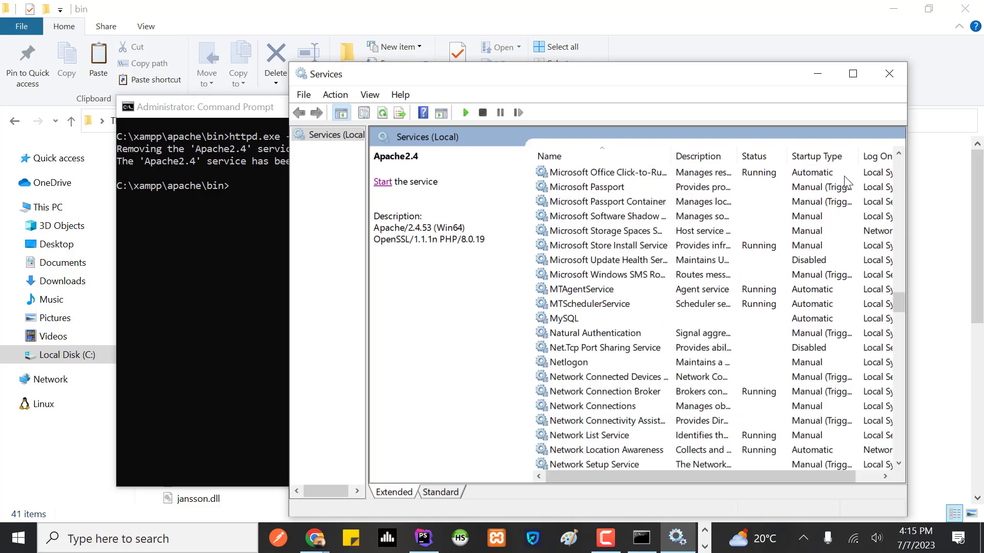
pyautogui.click(888, 73)
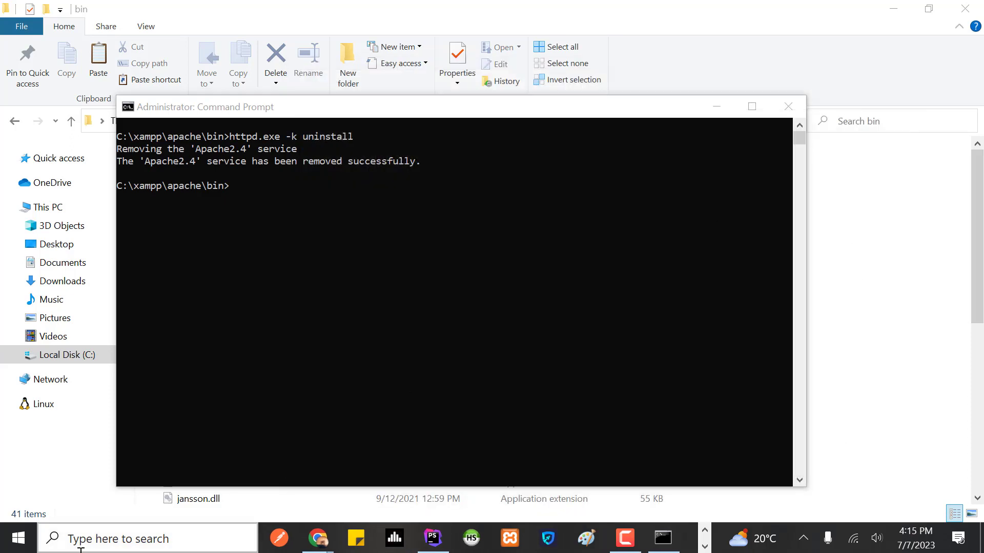
pyautogui.click(69, 539)
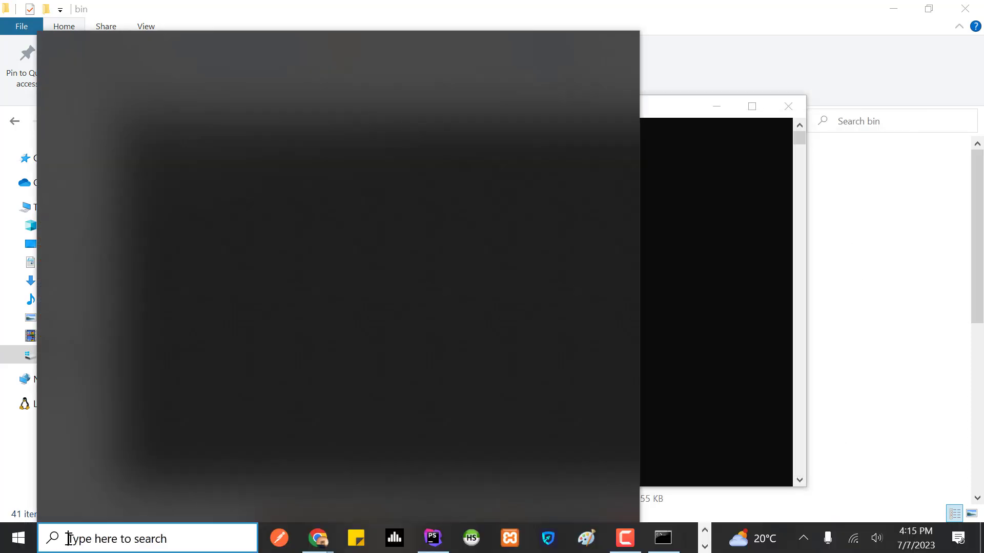
pyautogui.write('serviv')
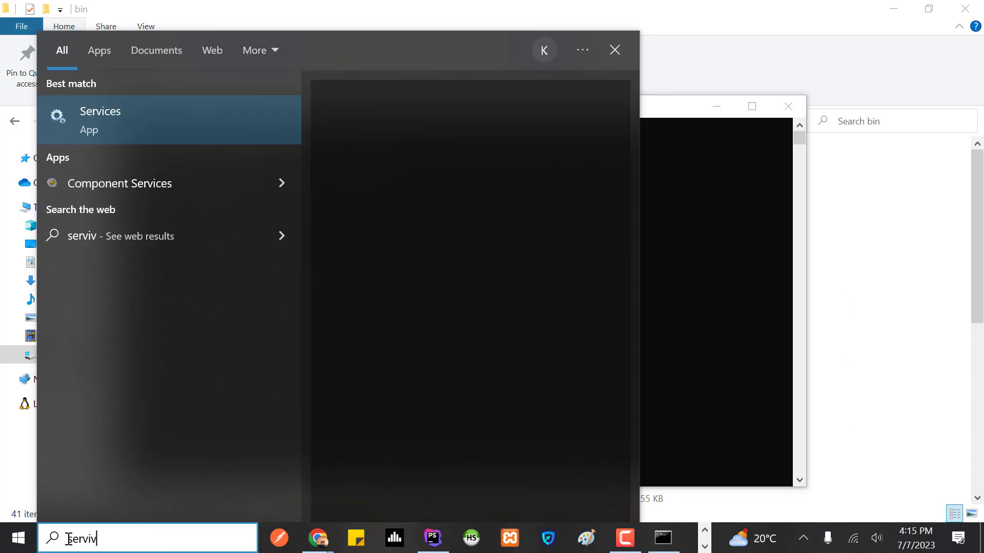
pyautogui.click(169, 119)
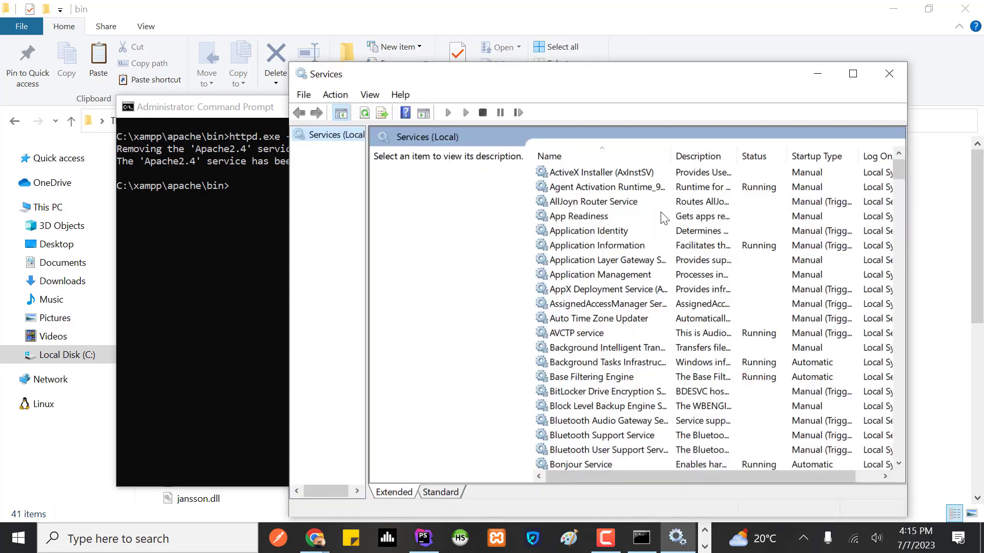
# Step: Check the reloaded services list for Apache2.4 and MySQL entries and close the Services window
pyautogui.scroll(-7, 598, 214)
pyautogui.scroll(-8, 598, 214)
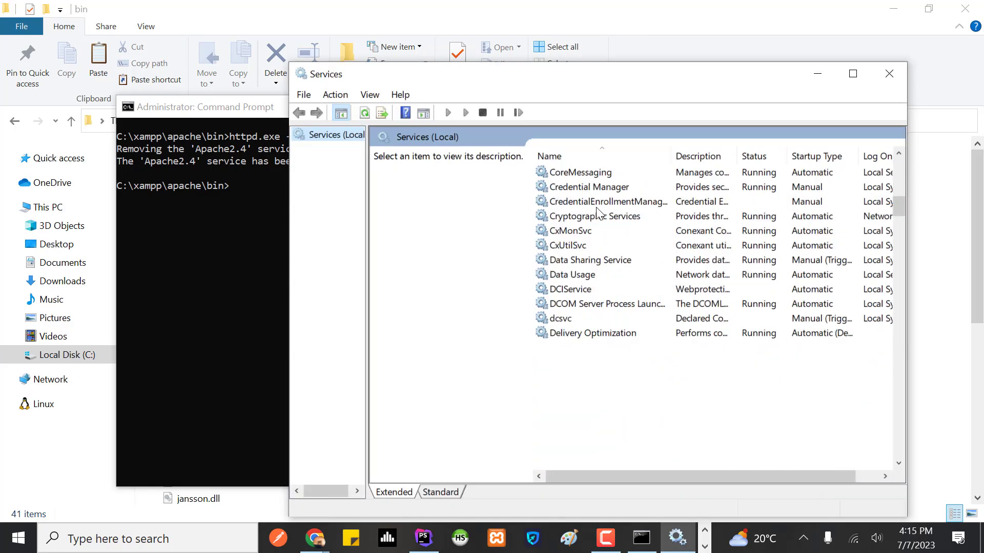
pyautogui.scroll(-9, 896, 230)
pyautogui.scroll(-12, 899, 267)
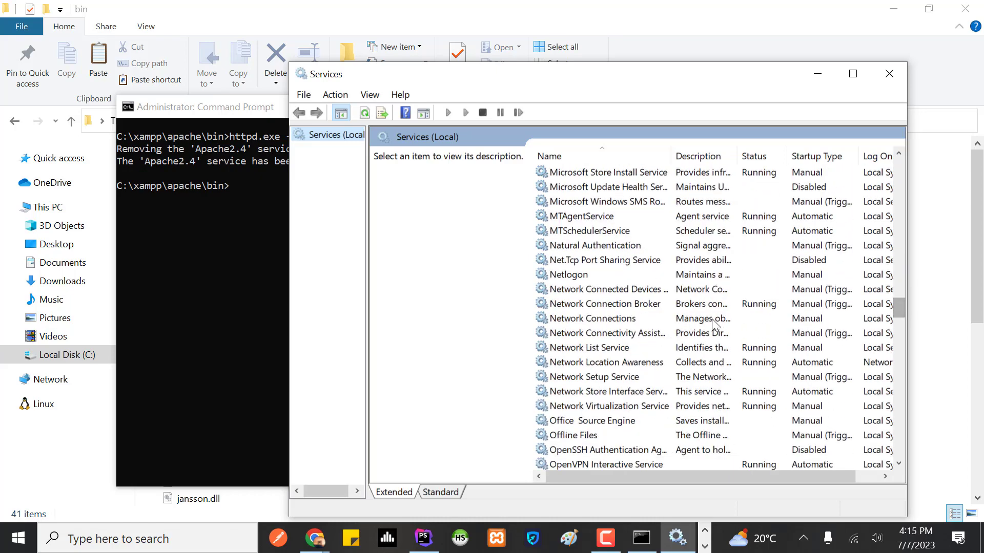
pyautogui.scroll(4, 586, 248)
pyautogui.scroll(6, 587, 249)
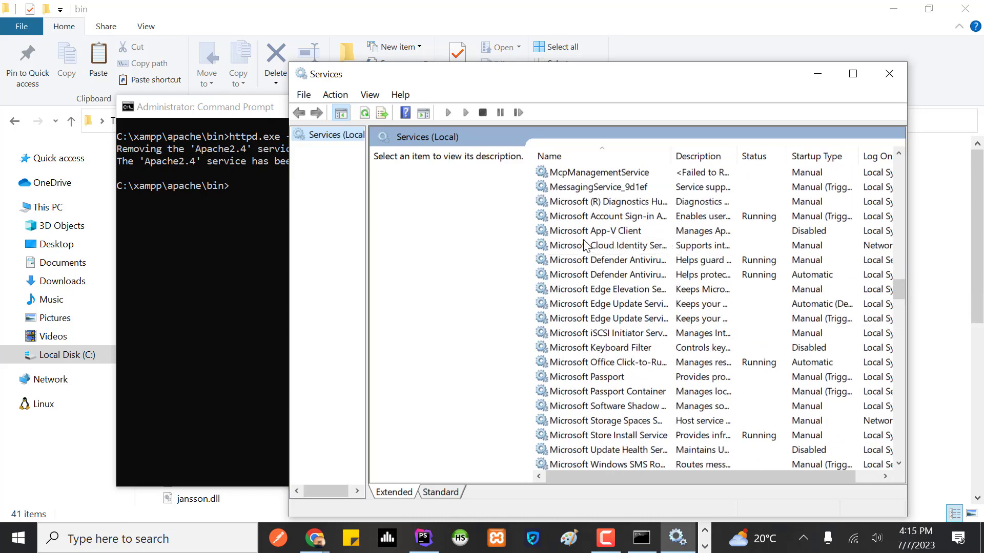
pyautogui.scroll(-4, 587, 251)
pyautogui.scroll(-8, 585, 247)
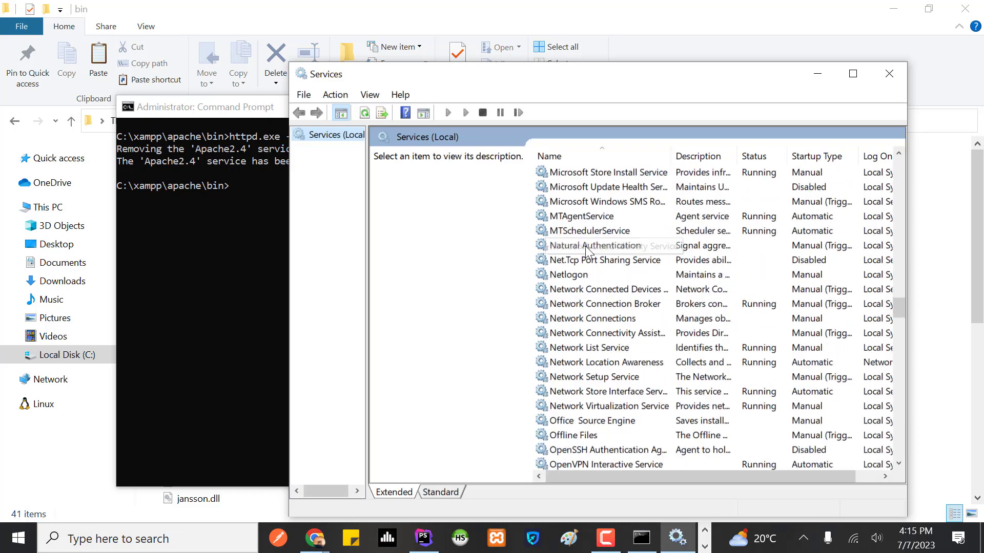
pyautogui.scroll(10, 585, 247)
pyautogui.scroll(16, 620, 313)
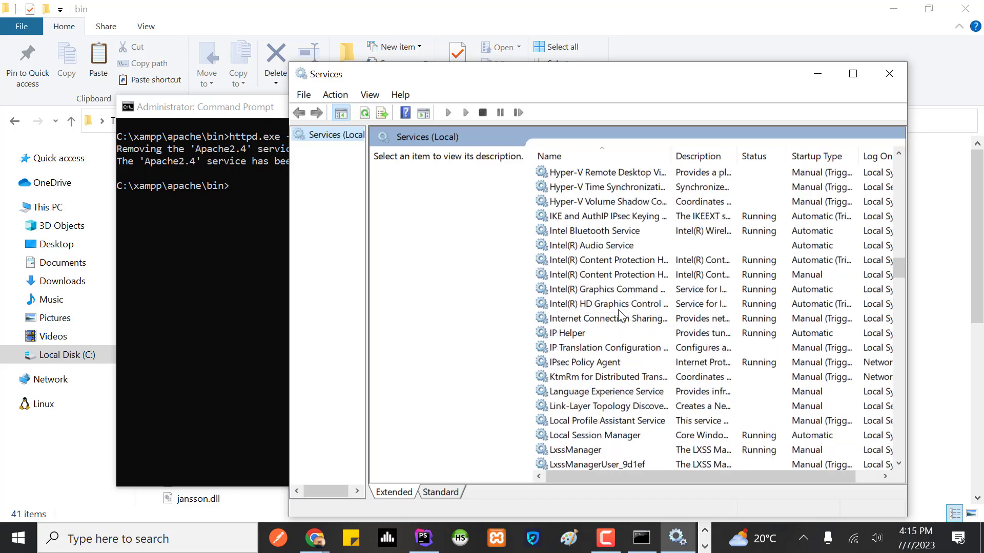
pyautogui.click(894, 79)
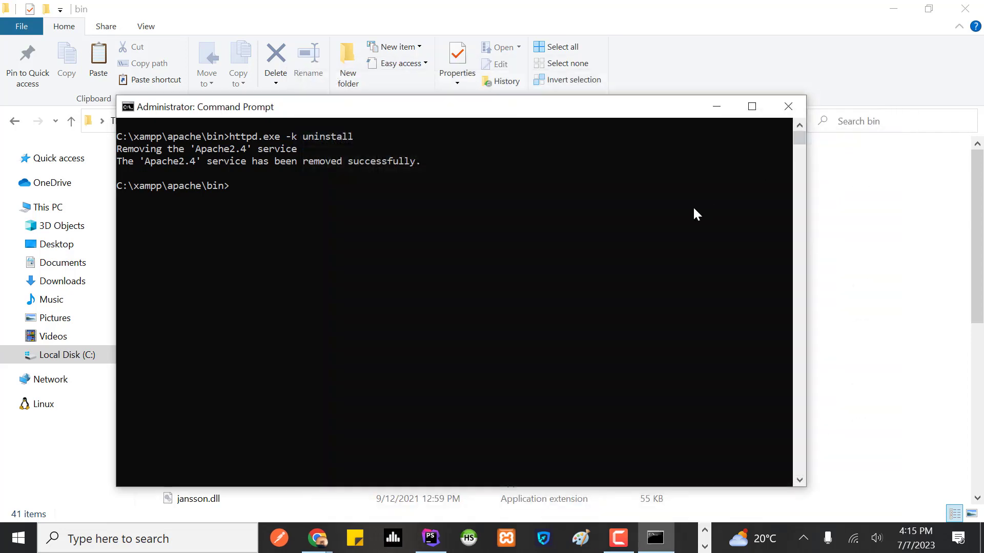